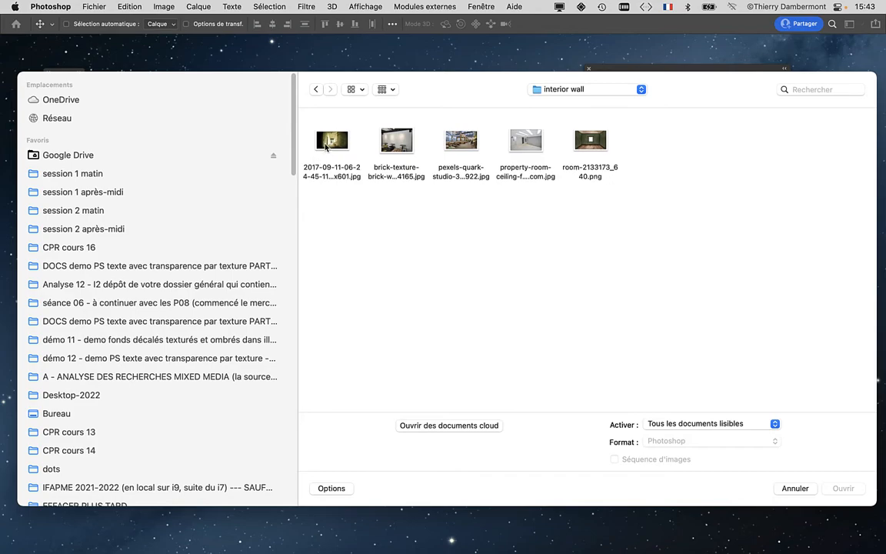
Step: Open the brick-texture-brick-w...4165.jpg photo from the interior wall folder and move the Layers panel clear of the image
{"action": "left_click", "coordinate": [331, 148]}
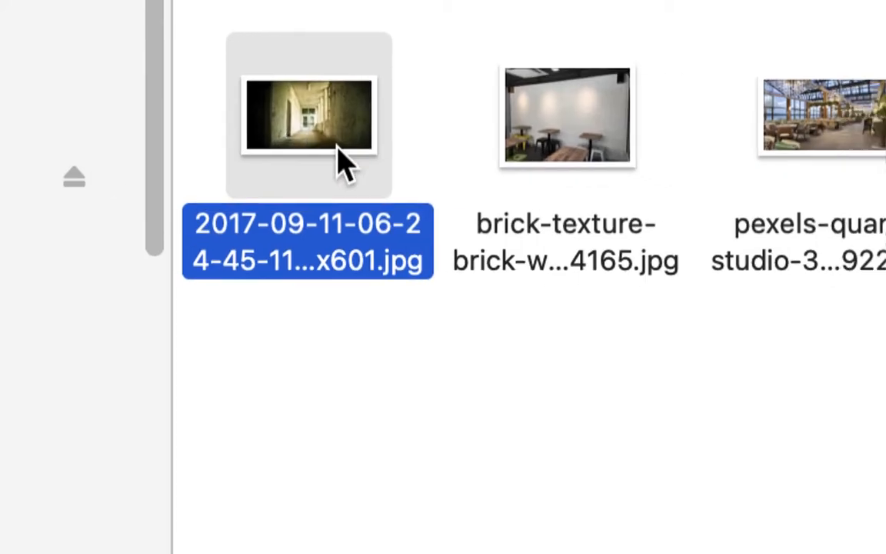
{"action": "left_click", "coordinate": [403, 151]}
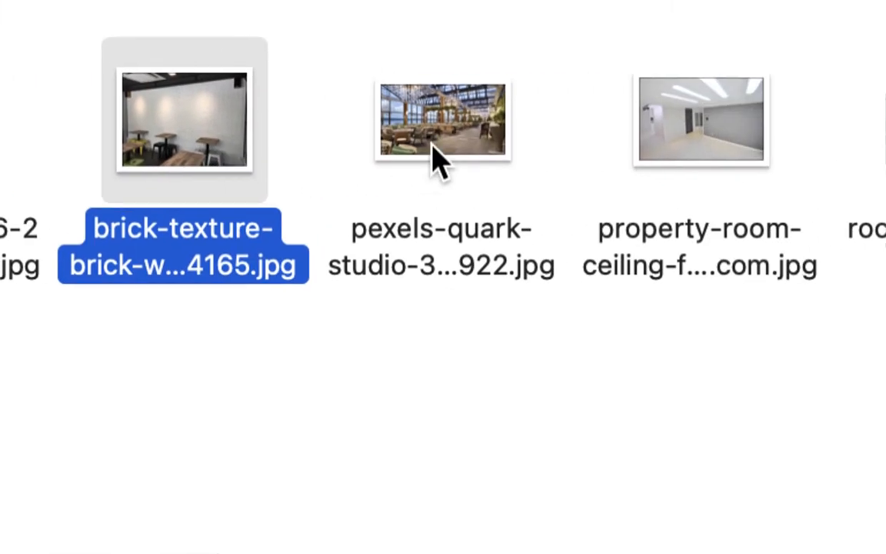
{"action": "left_click", "coordinate": [434, 161]}
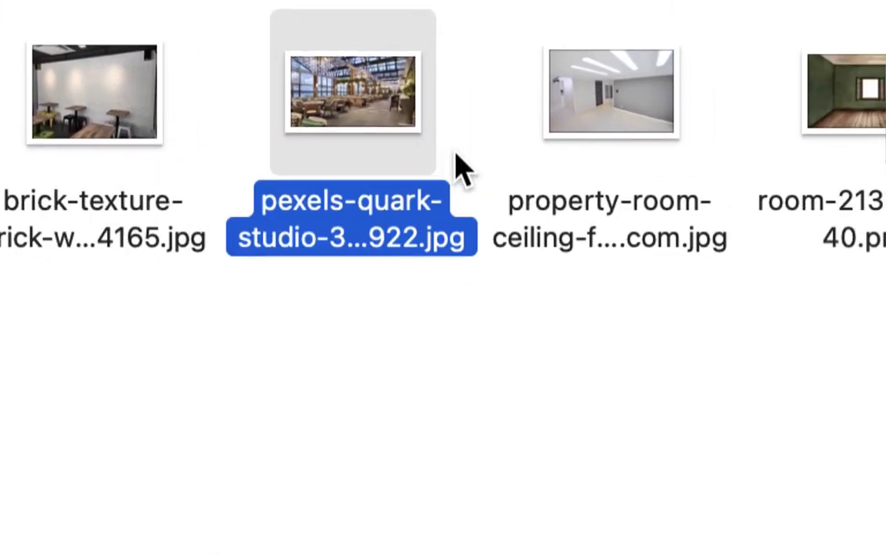
{"action": "left_click", "coordinate": [722, 150]}
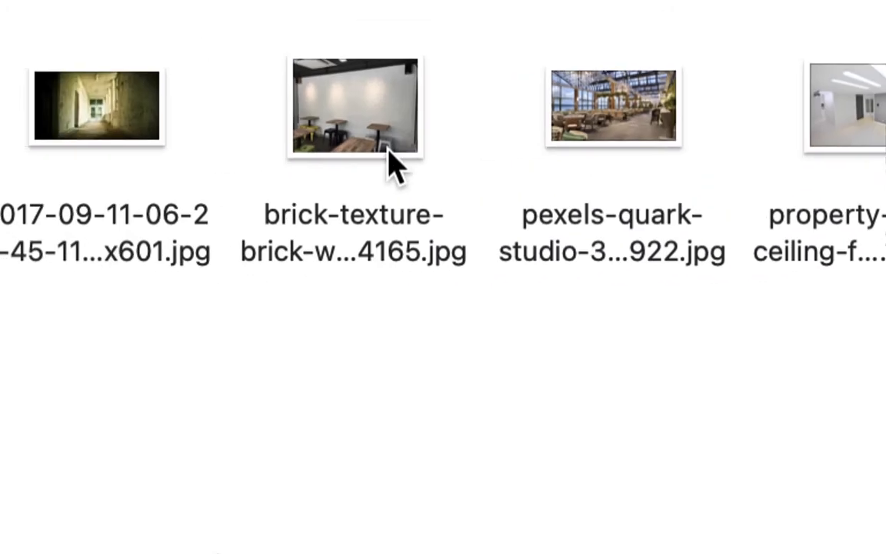
{"action": "left_click", "coordinate": [377, 160]}
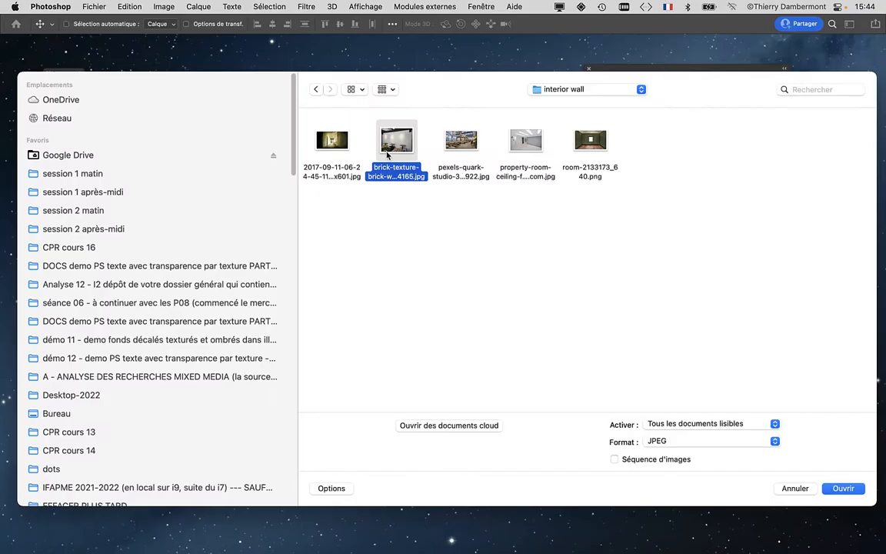
{"action": "left_click", "coordinate": [841, 489]}
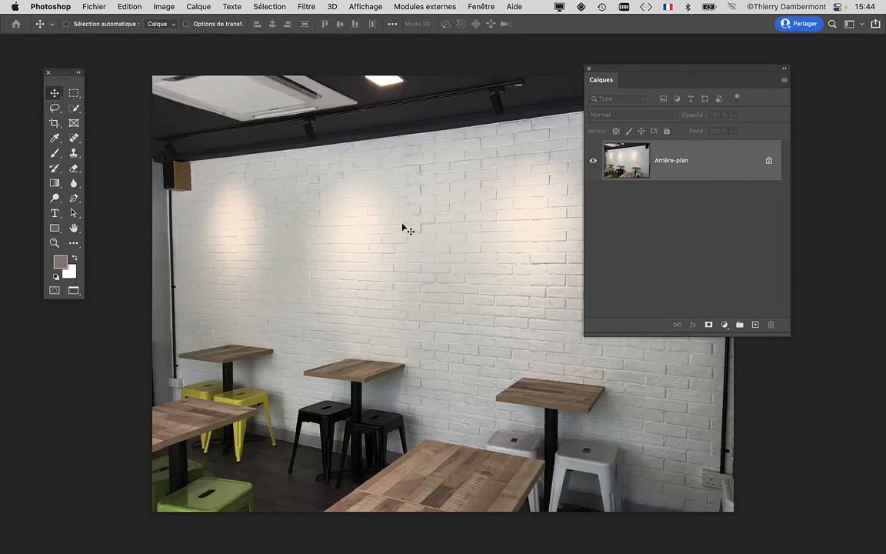
{"action": "left_click_drag", "start_coordinate": [604, 77], "coordinate": [712, 68]}
{"action": "left_click_drag", "start_coordinate": [442, 211], "coordinate": [392, 201]}
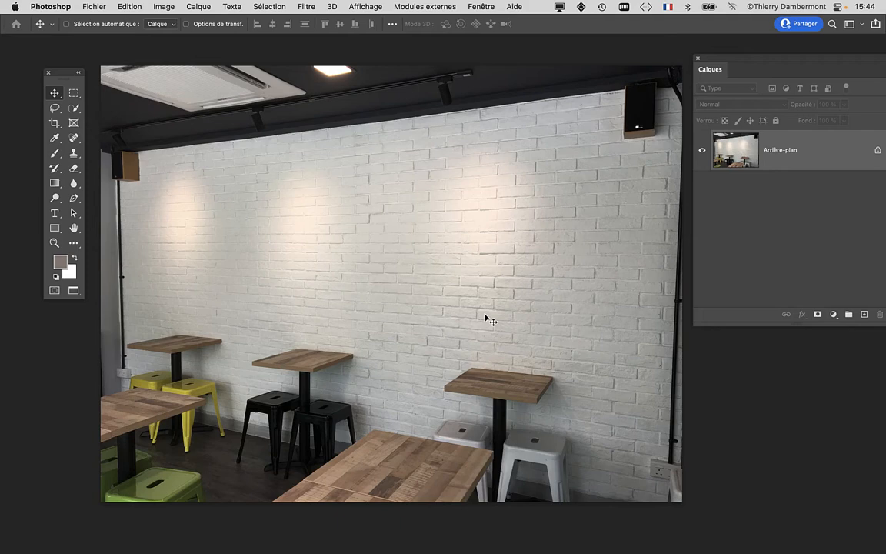
Step: Place "poster à placer sur mur - 01.psd" from the session 2 après-midi folder as an embedded layer and commit the placement
{"action": "left_click", "coordinate": [94, 6]}
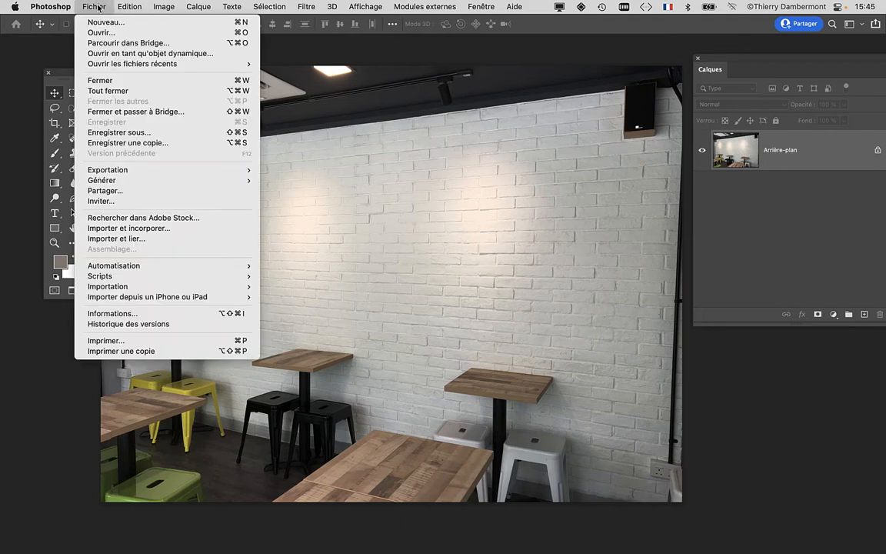
{"action": "left_click", "coordinate": [111, 228]}
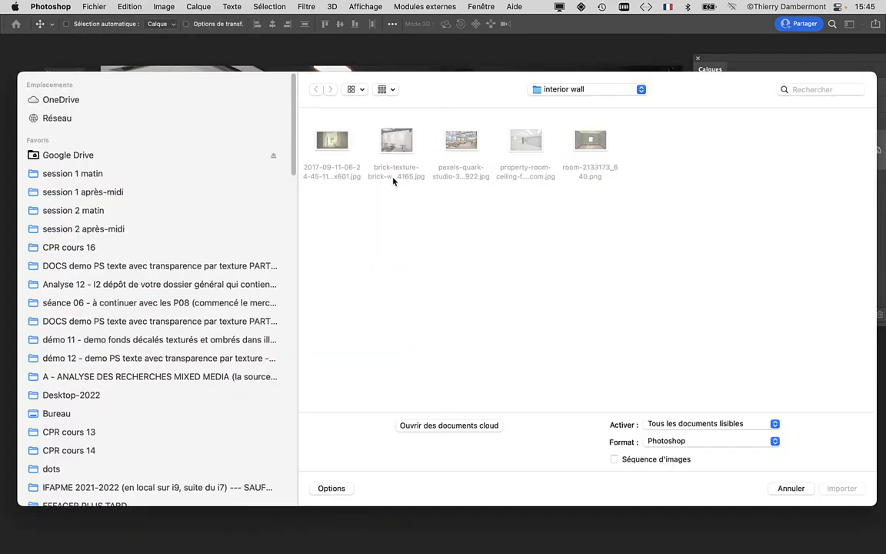
{"action": "left_click", "coordinate": [552, 90]}
{"action": "left_click", "coordinate": [551, 103]}
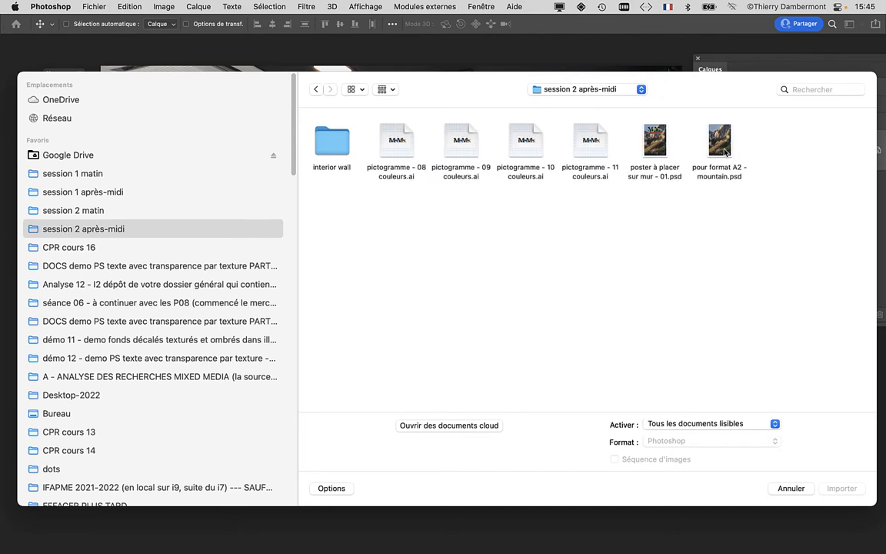
{"action": "left_click", "coordinate": [662, 153]}
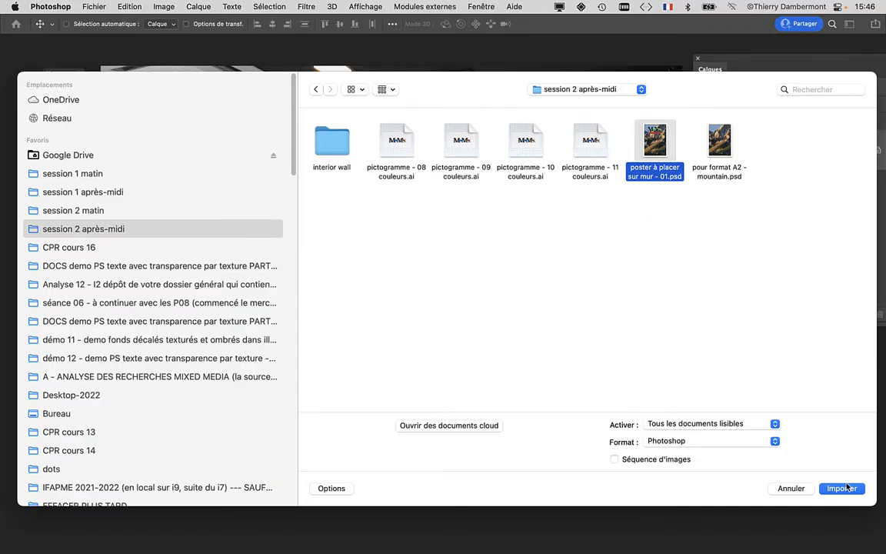
{"action": "left_click", "coordinate": [840, 488]}
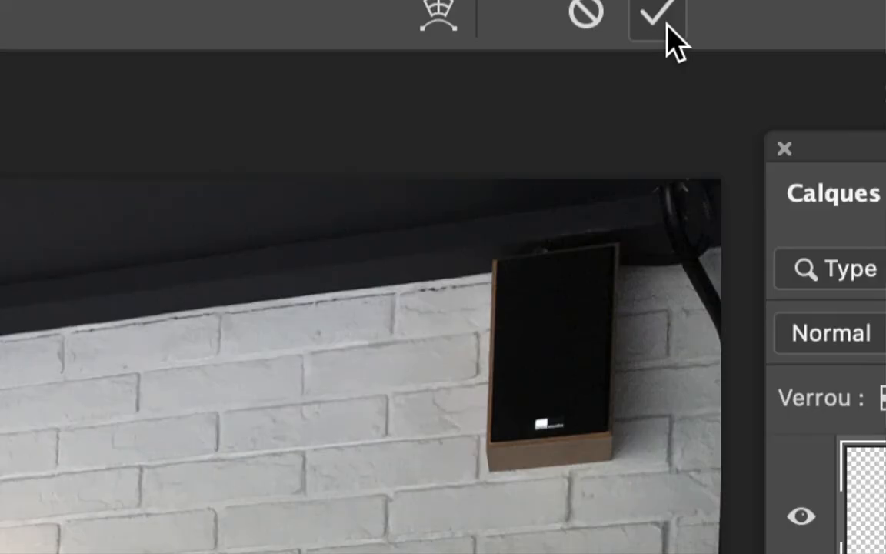
{"action": "left_click", "coordinate": [666, 25]}
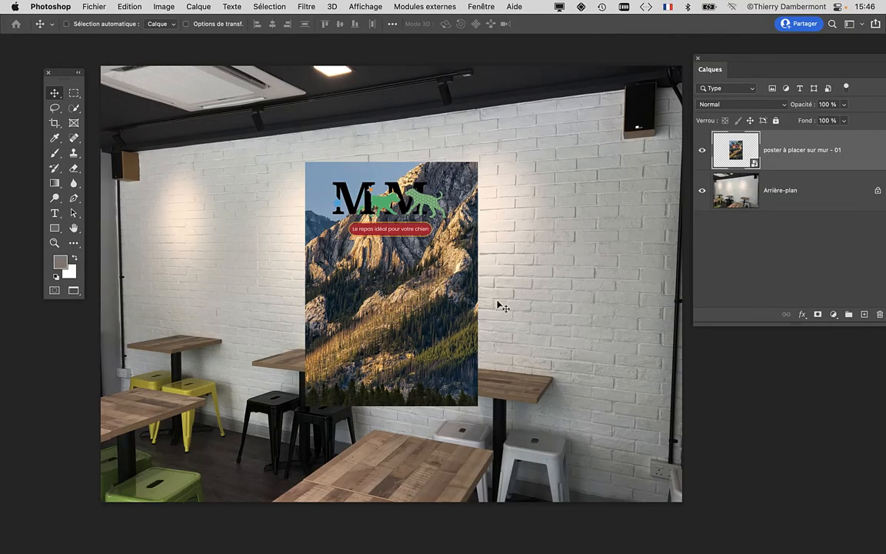
Step: Start a Free Transform on the poster layer and scale the poster down proportionally around its centre
{"action": "left_click_drag", "start_coordinate": [723, 60], "coordinate": [575, 138]}
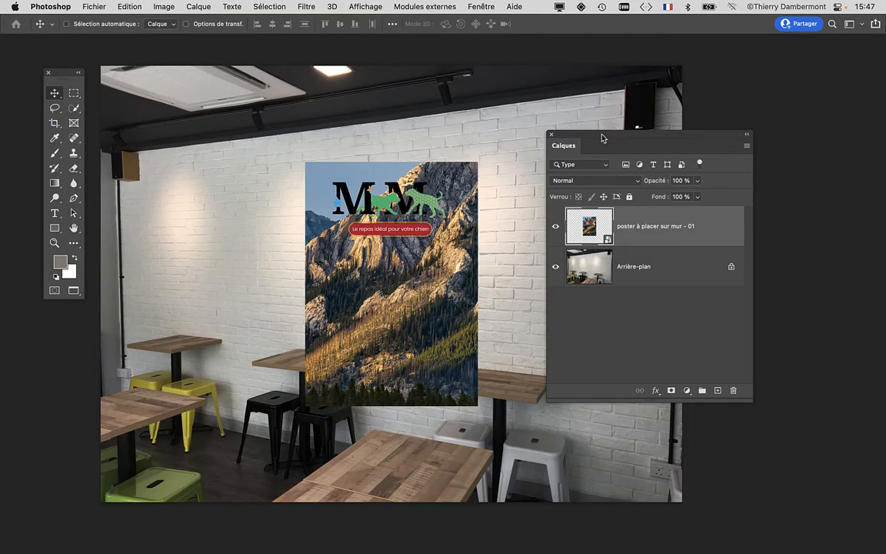
{"action": "left_click_drag", "start_coordinate": [603, 136], "coordinate": [718, 128]}
{"action": "left_click", "coordinate": [134, 8]}
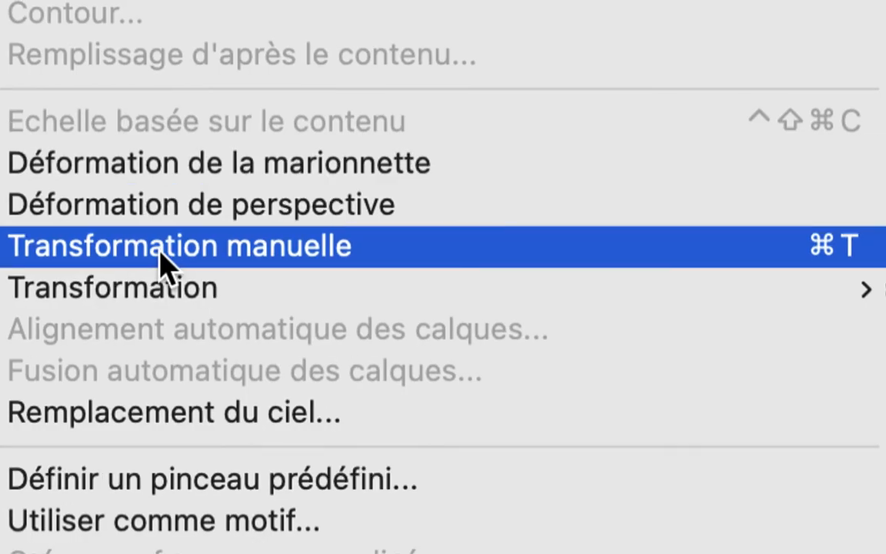
{"action": "left_click", "coordinate": [161, 251]}
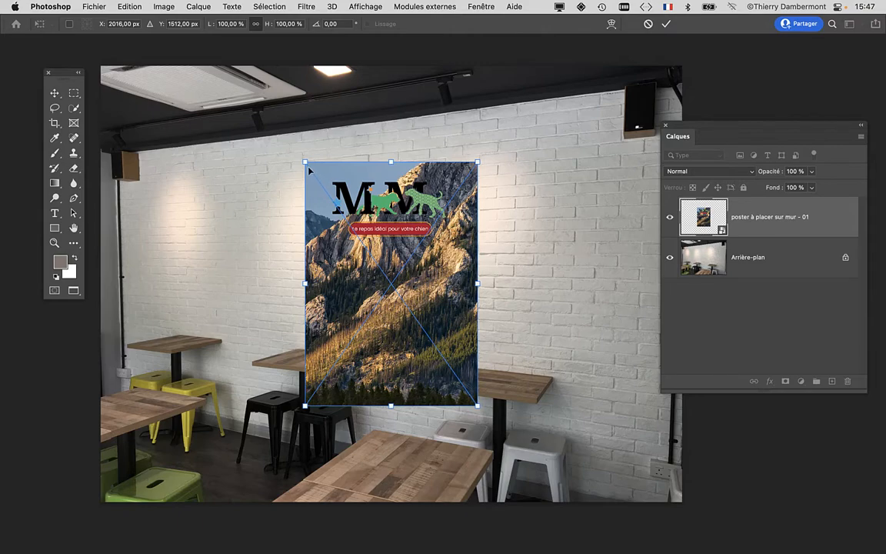
{"action": "left_click_drag", "start_coordinate": [304, 163], "coordinate": [297, 222]}
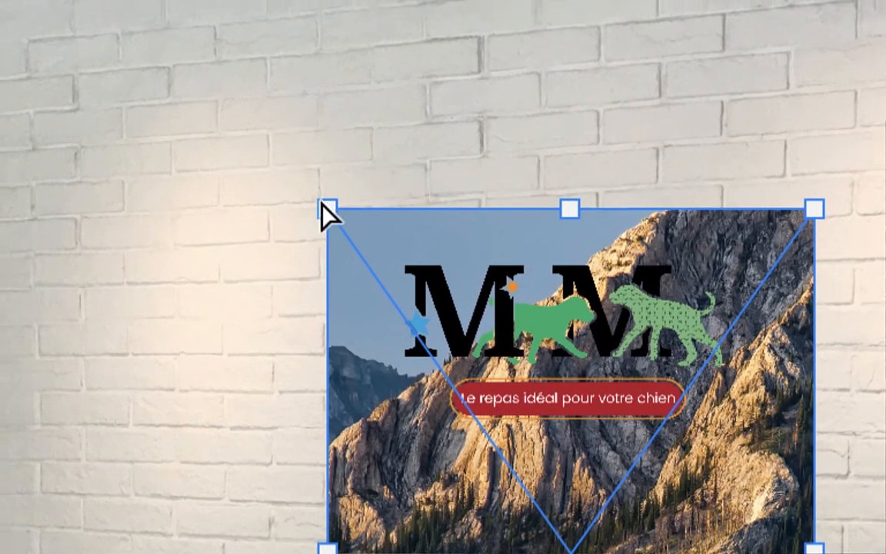
Step: Distort the poster by its four corners individually, shifting it onto the wall above the middle table to follow the wall's perspective
{"action": "left_click_drag", "start_coordinate": [323, 207], "coordinate": [279, 179]}
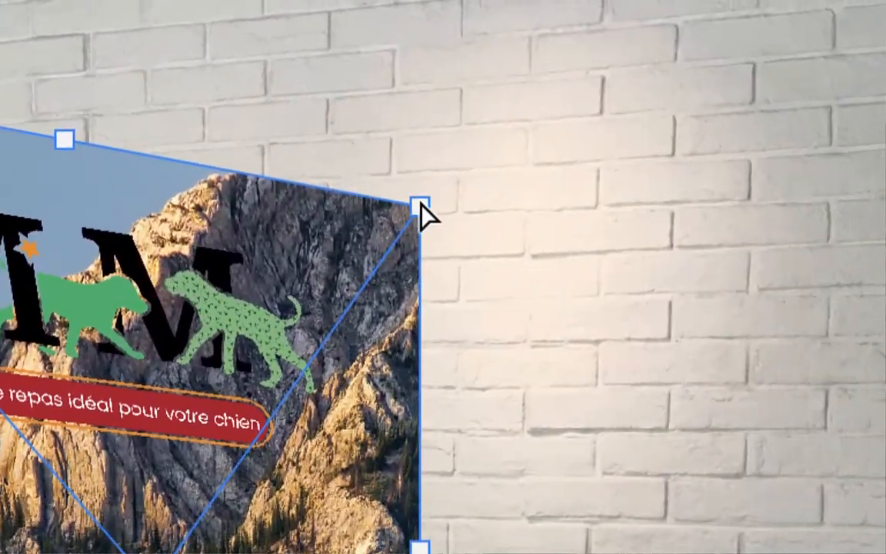
{"action": "left_click_drag", "start_coordinate": [419, 204], "coordinate": [416, 147]}
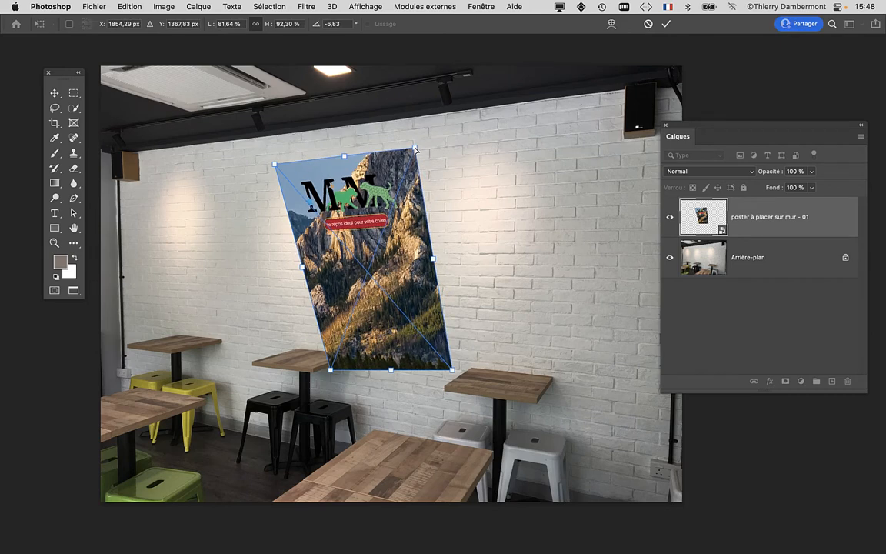
{"action": "left_click_drag", "start_coordinate": [336, 372], "coordinate": [276, 331]}
{"action": "left_click_drag", "start_coordinate": [454, 369], "coordinate": [396, 343]}
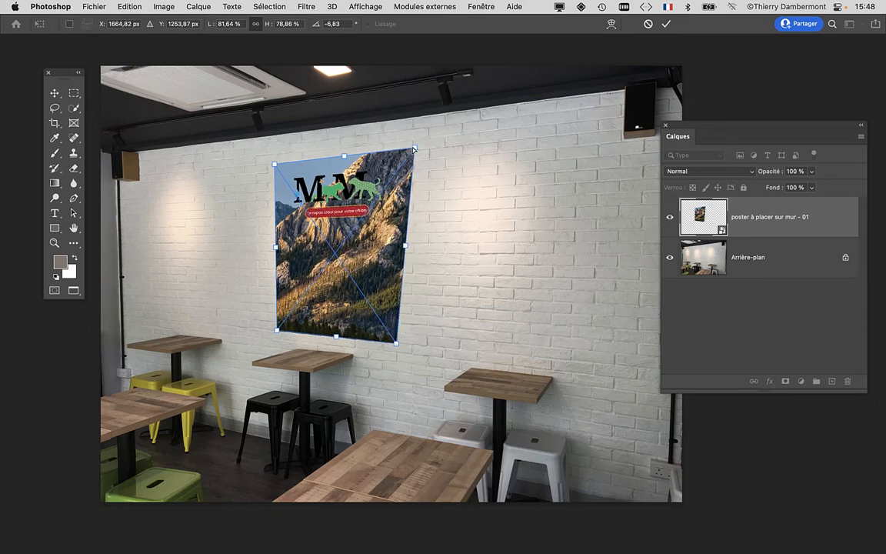
Step: Refine the poster's upper-right, lower-left and upper-left corners so its sides are vertical and its top edge follows the brick lines
{"action": "left_click_drag", "start_coordinate": [413, 148], "coordinate": [394, 153]}
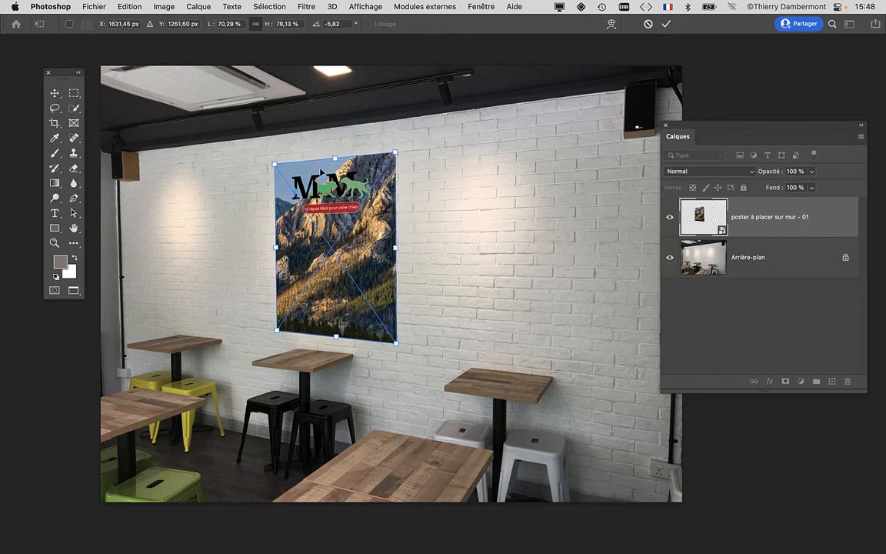
{"action": "left_click_drag", "start_coordinate": [281, 332], "coordinate": [283, 332]}
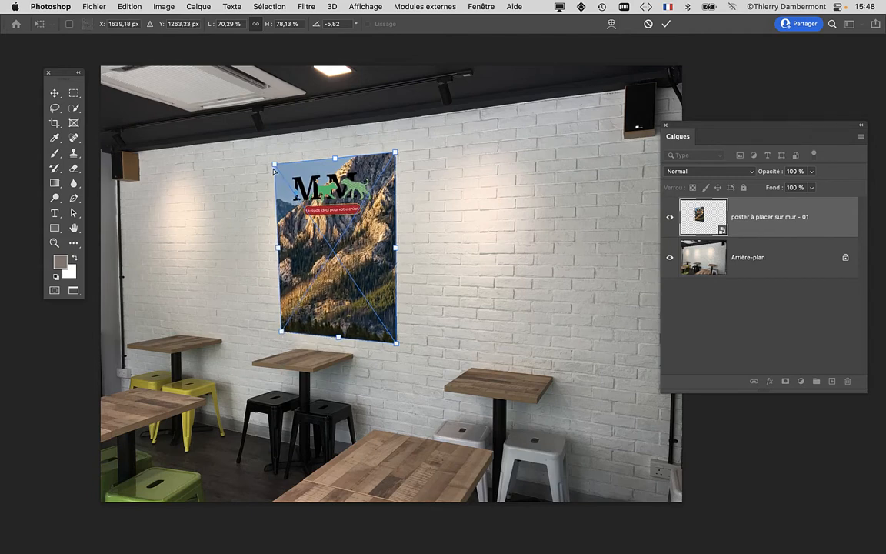
{"action": "left_click_drag", "start_coordinate": [275, 164], "coordinate": [281, 166]}
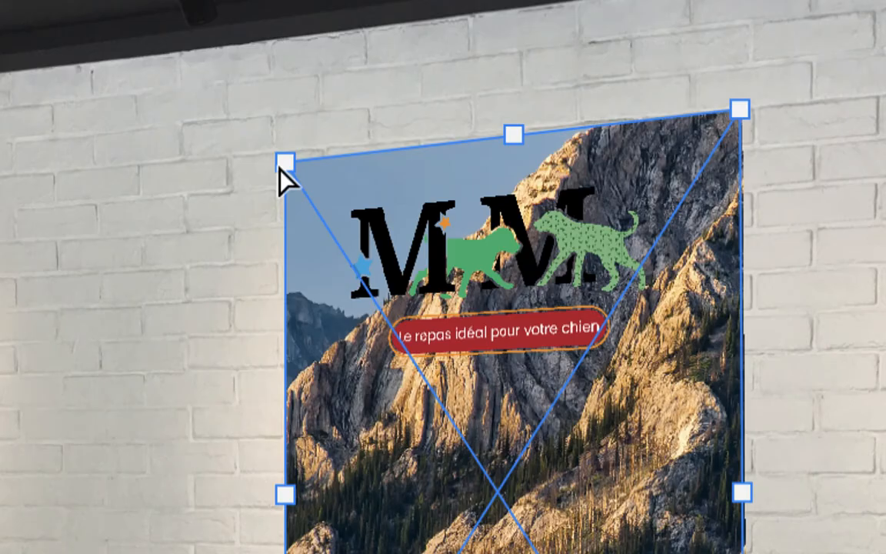
{"action": "mouse_move", "coordinate": [283, 164]}
{"action": "left_mouse_down"}
{"action": "mouse_move", "coordinate": [285, 150]}
{"action": "mouse_move", "coordinate": [281, 157]}
{"action": "left_mouse_up"}
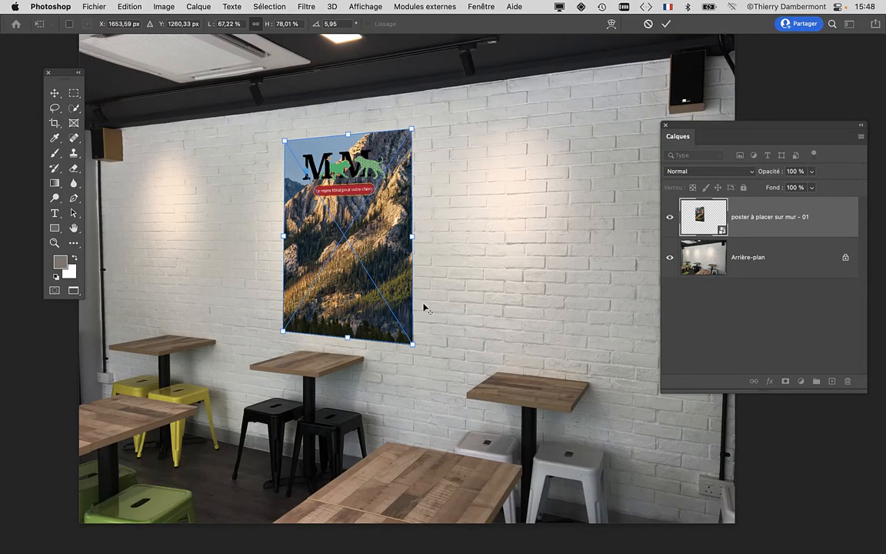
Step: Fine-tune the poster's lower-right corner to straighten its right side and commit the transformation
{"action": "scroll", "coordinate": [425, 307], "scroll_direction": "up", "scroll_amount": 3}
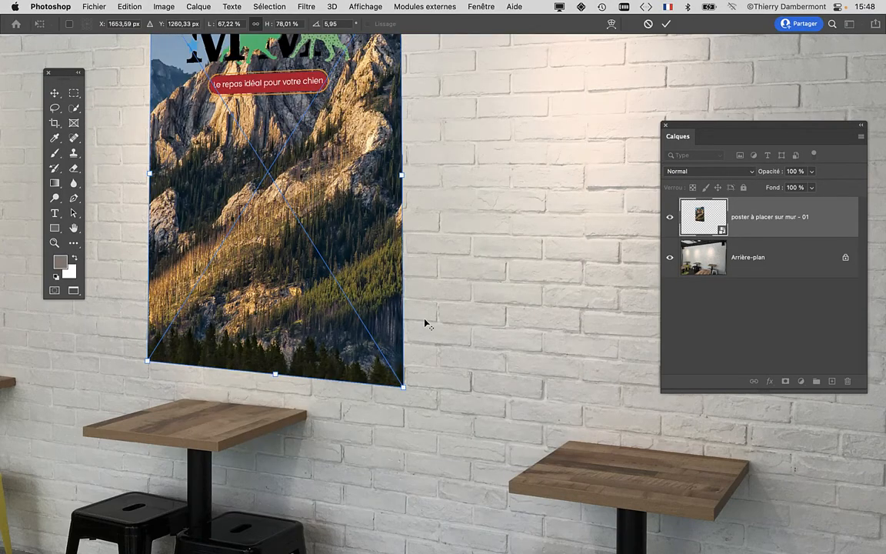
{"action": "left_click_drag", "start_coordinate": [401, 386], "coordinate": [397, 385]}
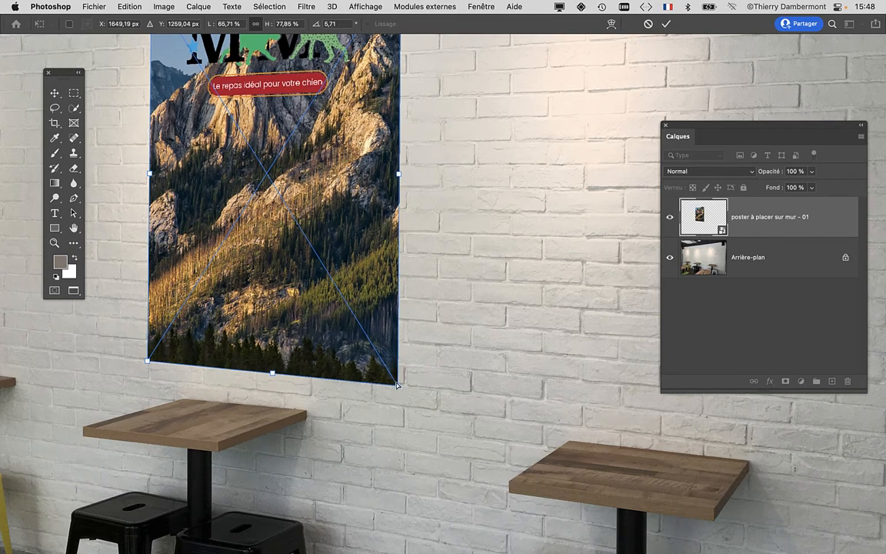
{"action": "left_click", "coordinate": [667, 24]}
{"action": "scroll", "coordinate": [496, 233], "scroll_direction": "down", "scroll_amount": 5}
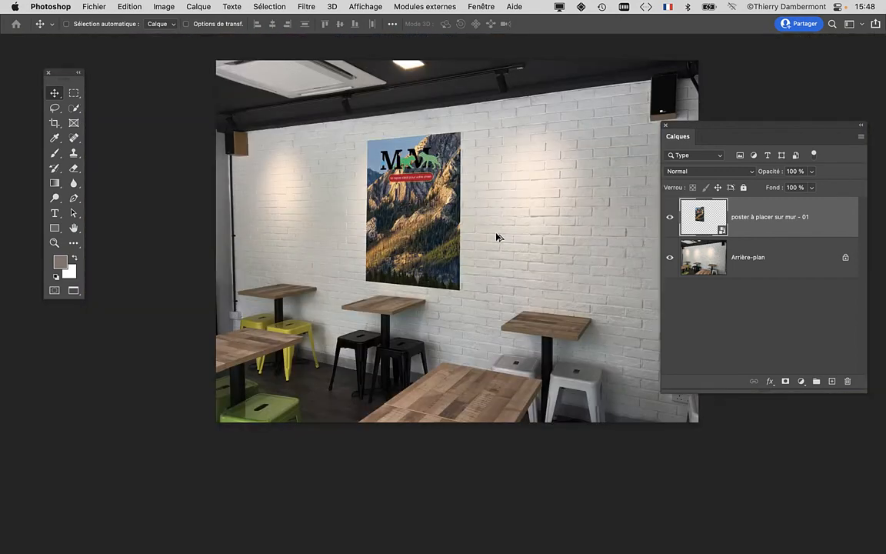
{"action": "scroll", "coordinate": [423, 175], "scroll_direction": "up", "scroll_amount": 3}
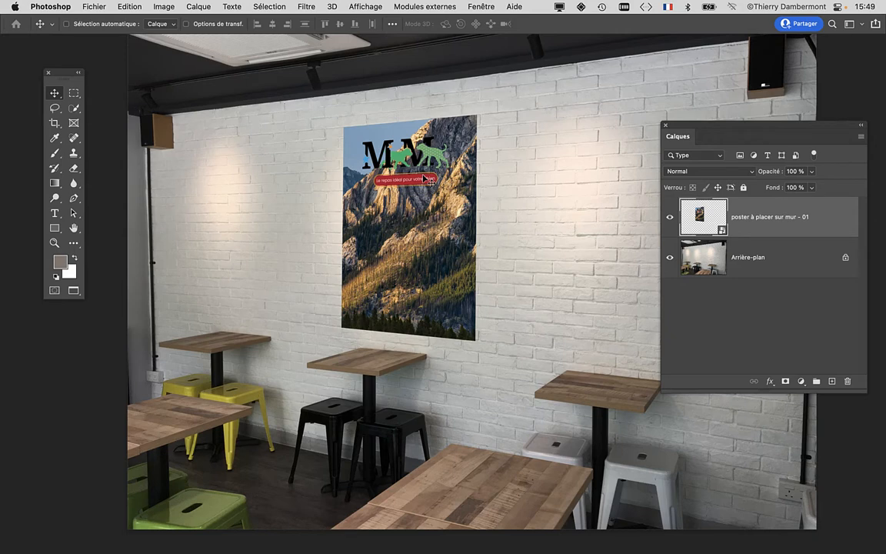
Step: Reopen Free Transform on the poster smart object to inspect its distorted bounding box, and close it
{"action": "left_click", "coordinate": [129, 7]}
{"action": "left_click", "coordinate": [166, 251]}
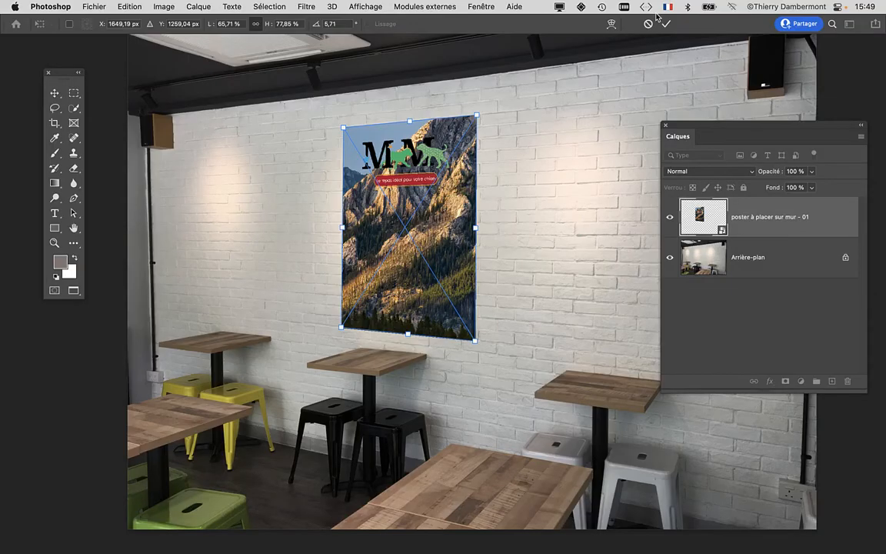
{"action": "left_click", "coordinate": [665, 24]}
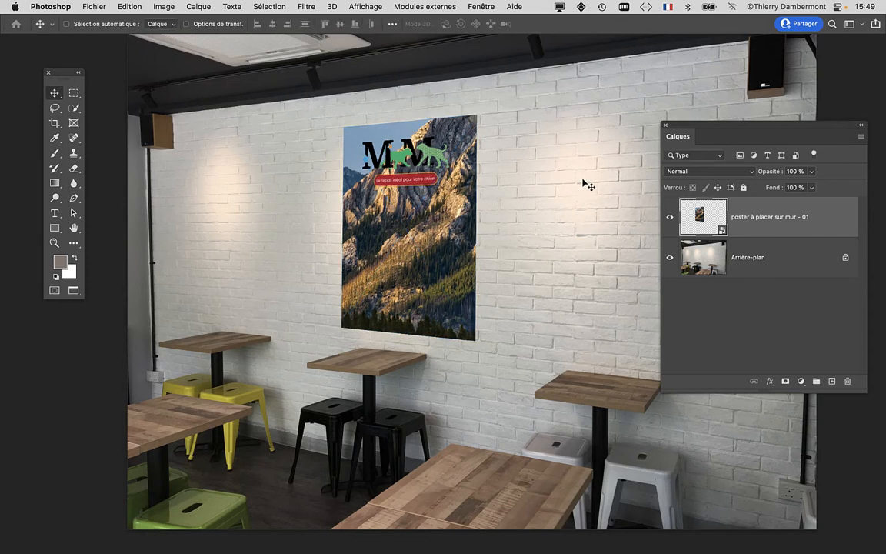
Step: Scale the poster down with Free Transform to about 51 % width and 60 % height
{"action": "left_click", "coordinate": [129, 7]}
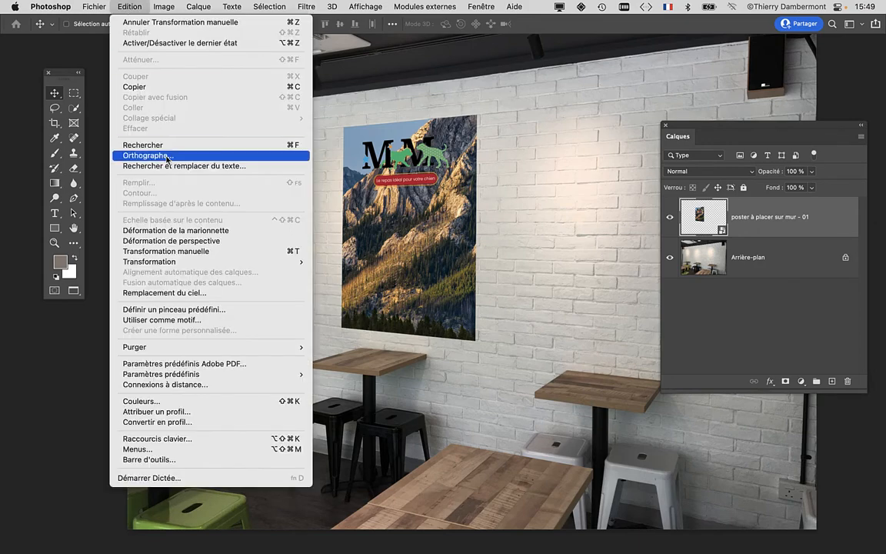
{"action": "left_click", "coordinate": [187, 251]}
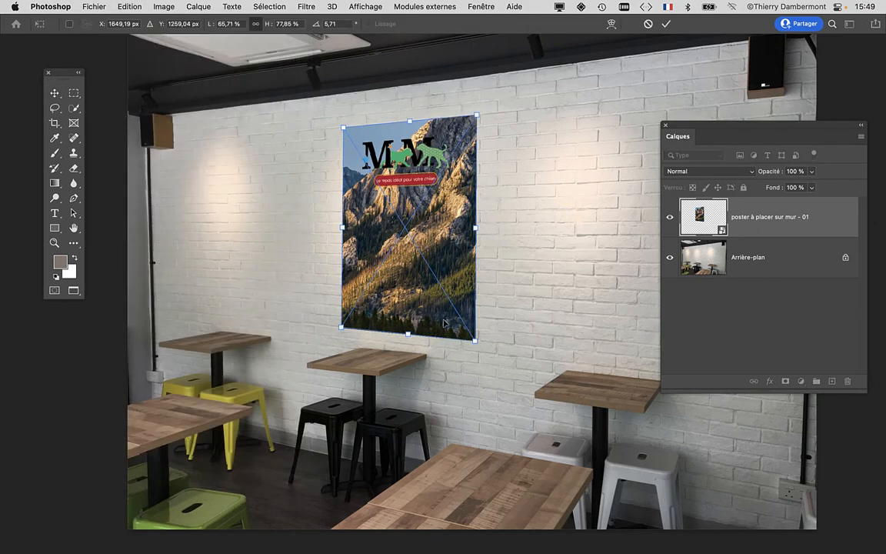
{"action": "left_click_drag", "start_coordinate": [472, 340], "coordinate": [443, 291]}
{"action": "scroll", "coordinate": [413, 261], "scroll_direction": "up", "scroll_amount": 3}
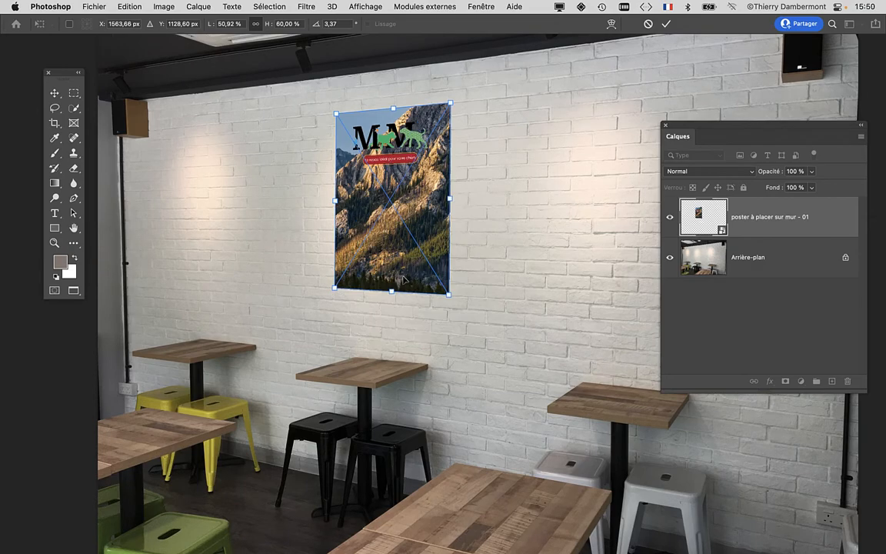
Step: Lower the poster's upper-right and upper-left corners slightly so its top edge follows the brick lines
{"action": "scroll", "coordinate": [403, 280], "scroll_direction": "up", "scroll_amount": 5}
{"action": "scroll", "coordinate": [370, 297], "scroll_direction": "down", "scroll_amount": 2}
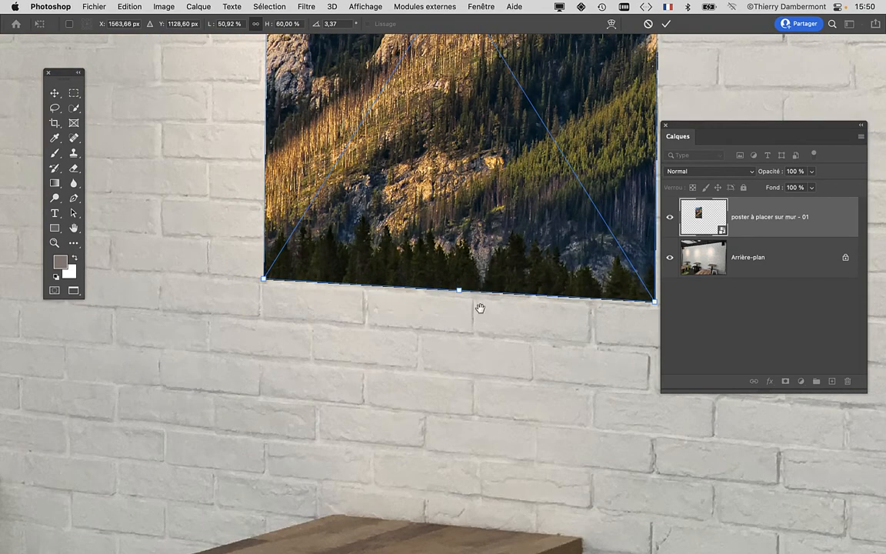
{"action": "scroll", "coordinate": [479, 308], "scroll_direction": "up", "scroll_amount": 10}
{"action": "scroll", "coordinate": [480, 307], "scroll_direction": "right", "scroll_amount": 2}
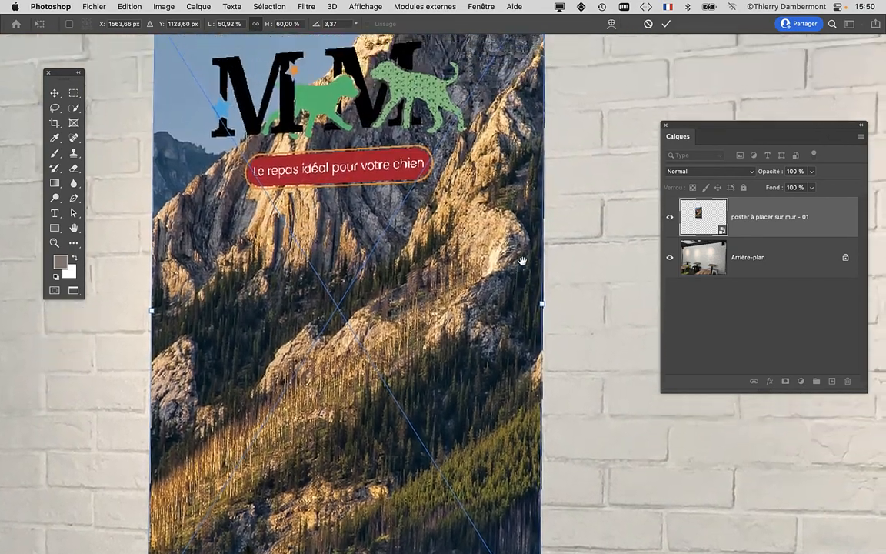
{"action": "scroll", "coordinate": [522, 261], "scroll_direction": "down", "scroll_amount": 3}
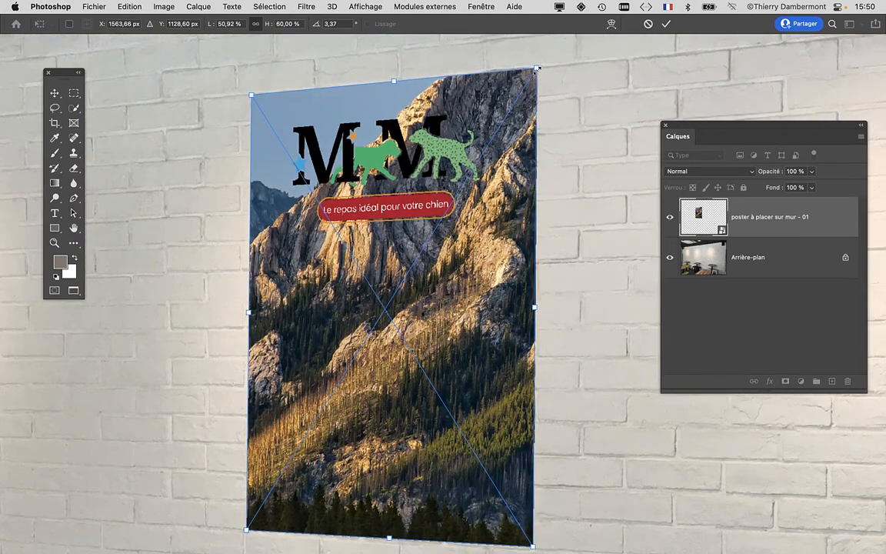
{"action": "mouse_move", "coordinate": [537, 69]}
{"action": "left_mouse_down"}
{"action": "mouse_move", "coordinate": [548, 69]}
{"action": "mouse_move", "coordinate": [540, 78]}
{"action": "left_mouse_up"}
{"action": "left_click_drag", "start_coordinate": [251, 97], "coordinate": [252, 104]}
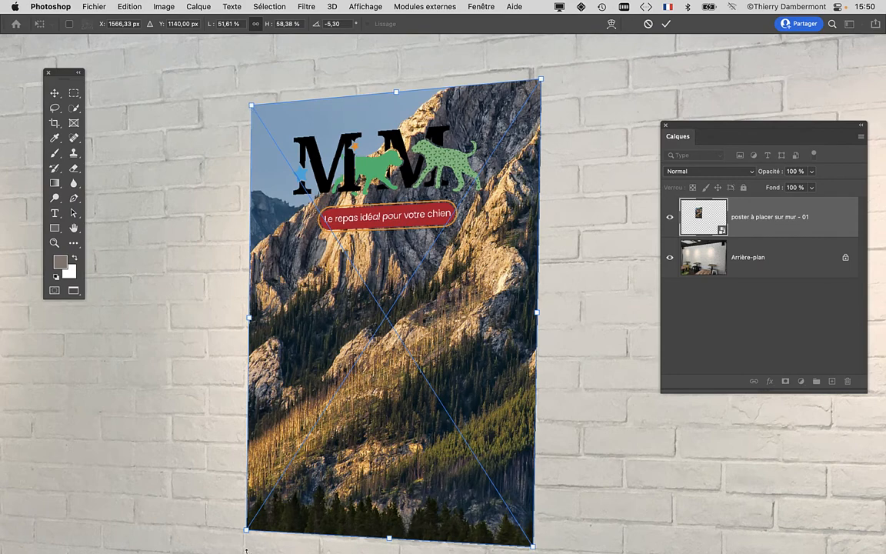
Step: Move the poster's lower-left corner inward, raise its lower-right corner, nudge the upper-right corner up, and commit the transformation
{"action": "left_click_drag", "start_coordinate": [247, 530], "coordinate": [264, 521]}
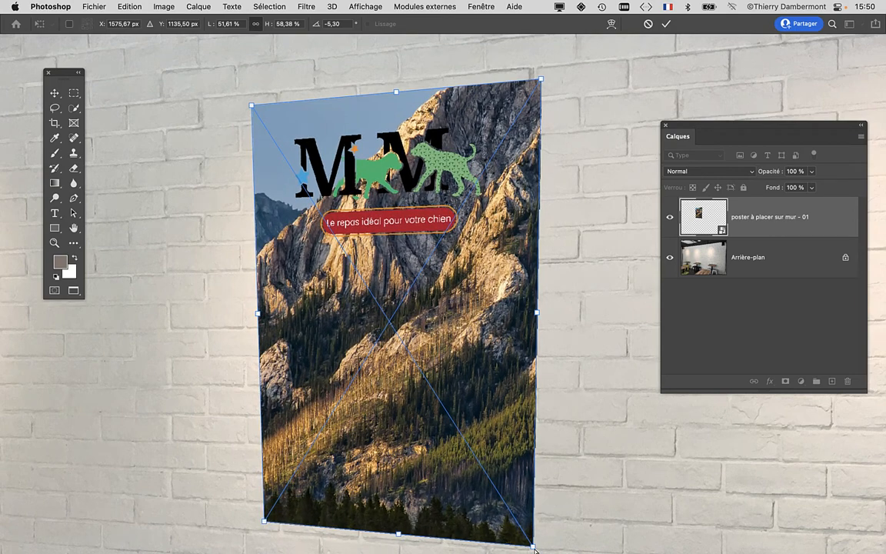
{"action": "left_click_drag", "start_coordinate": [532, 547], "coordinate": [533, 532]}
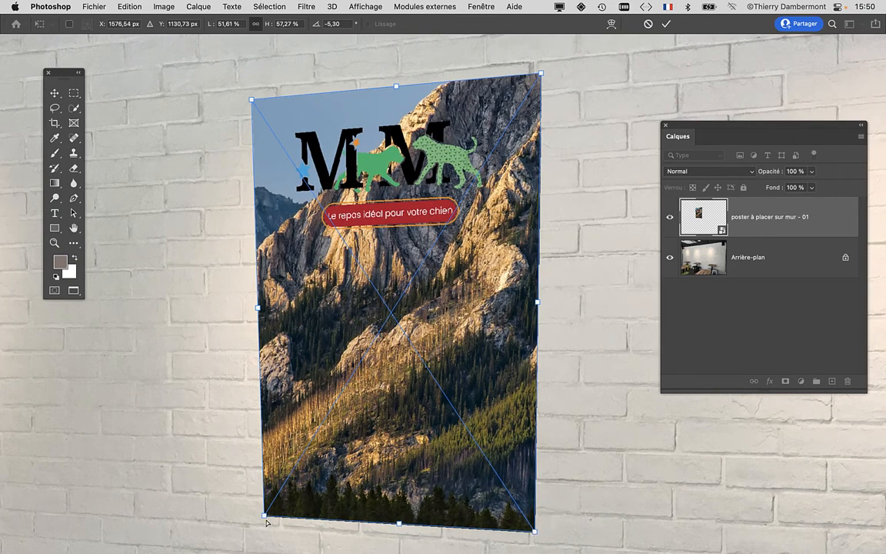
{"action": "left_click_drag", "start_coordinate": [264, 518], "coordinate": [262, 517]}
{"action": "scroll", "coordinate": [368, 454], "scroll_direction": "down", "scroll_amount": 3}
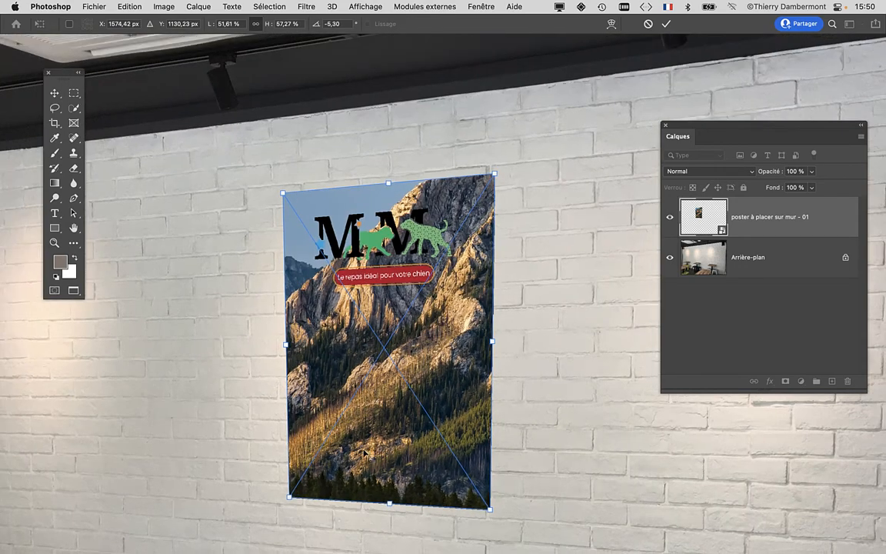
{"action": "left_click_drag", "start_coordinate": [494, 175], "coordinate": [494, 172]}
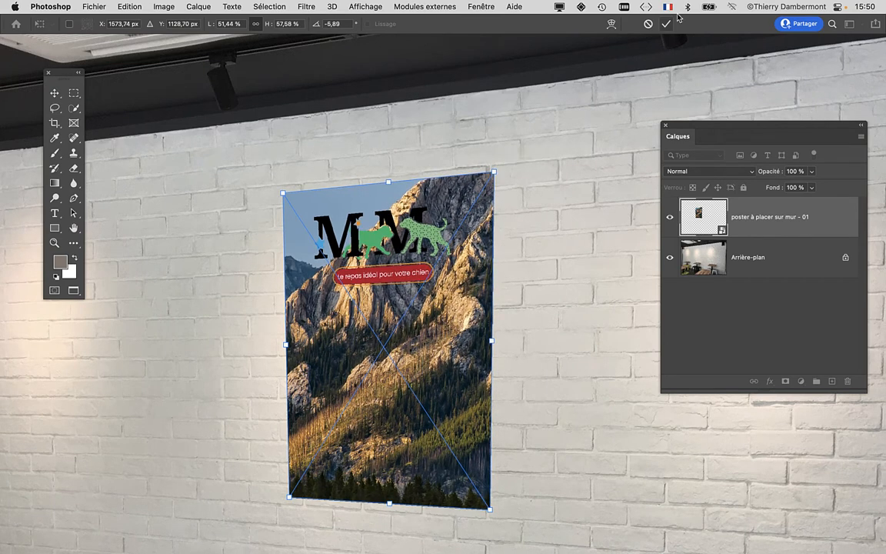
{"action": "key", "text": "Return"}
{"action": "scroll", "coordinate": [550, 339], "scroll_direction": "down", "scroll_amount": 3}
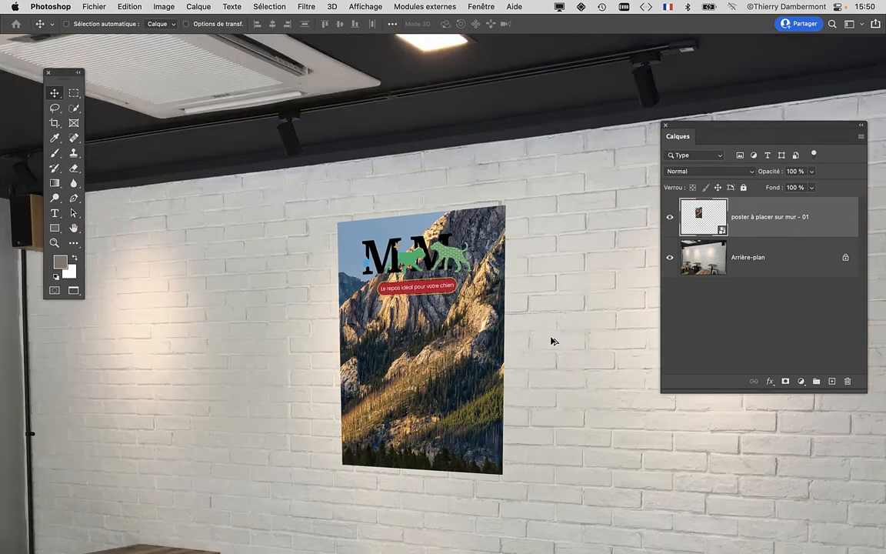
Step: Reopen Free Transform on the poster, shift its upper-right corner slightly inward to straighten the right side, and commit
{"action": "key", "text": "super+t"}
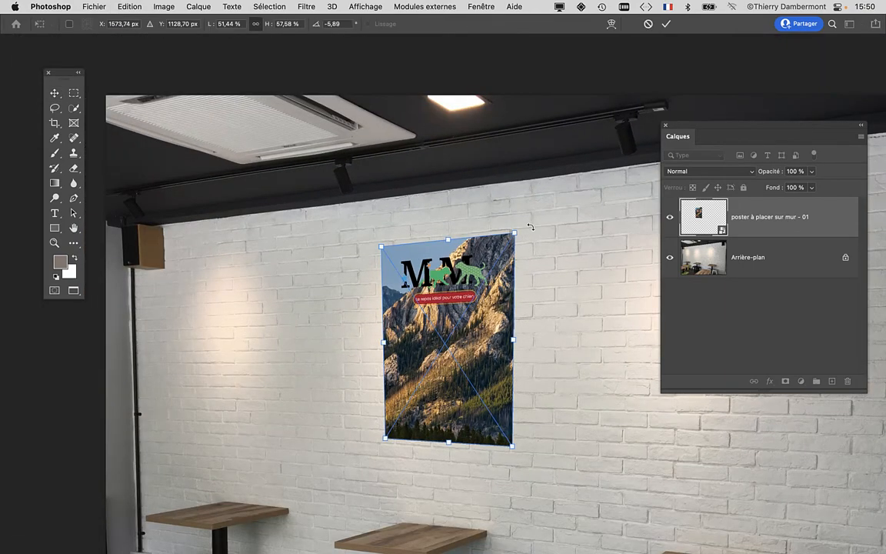
{"action": "left_click_drag", "start_coordinate": [514, 234], "coordinate": [541, 204]}
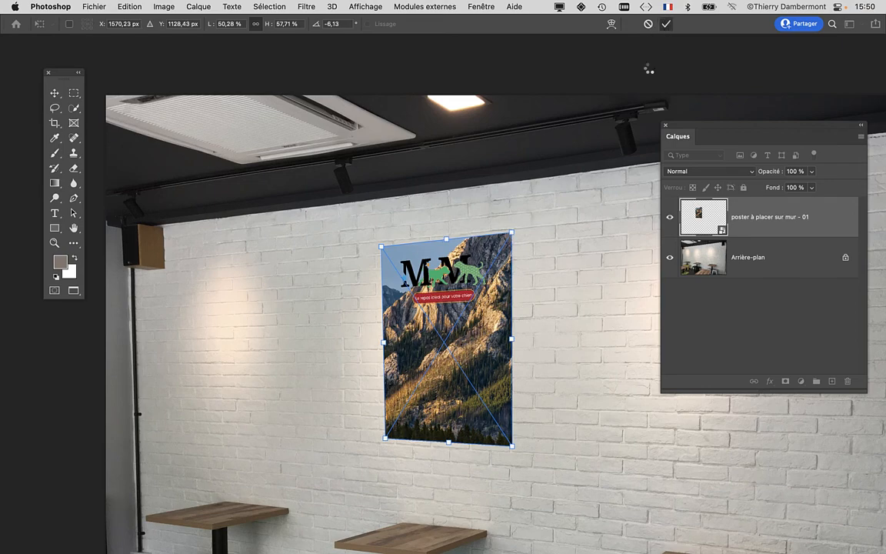
{"action": "key", "text": "Return"}
{"action": "scroll", "coordinate": [571, 353], "scroll_direction": "down", "scroll_amount": 2}
Step: Move the Calques panel out of the way and examine how the poster's perspective fits the wall and its vertical pipe
{"action": "left_click_drag", "start_coordinate": [551, 415], "coordinate": [472, 305]}
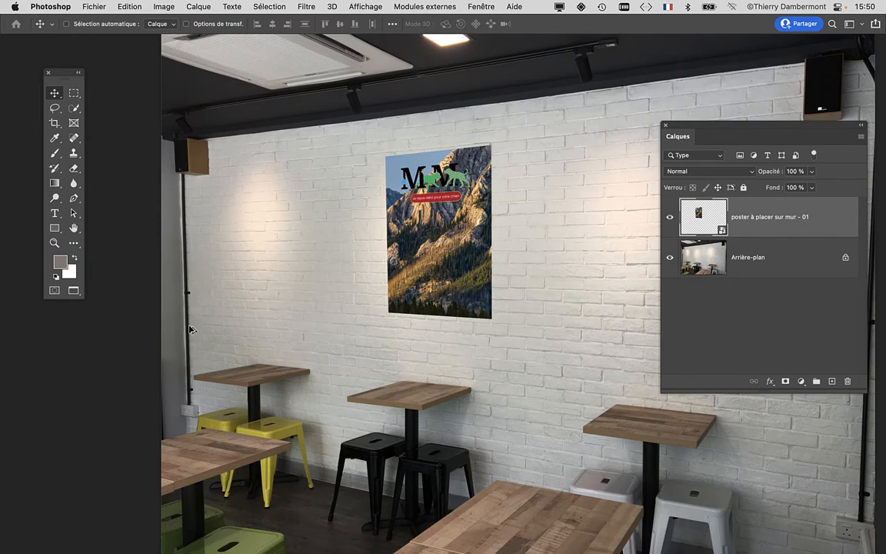
{"action": "scroll", "coordinate": [180, 314], "scroll_direction": "up", "scroll_amount": 2}
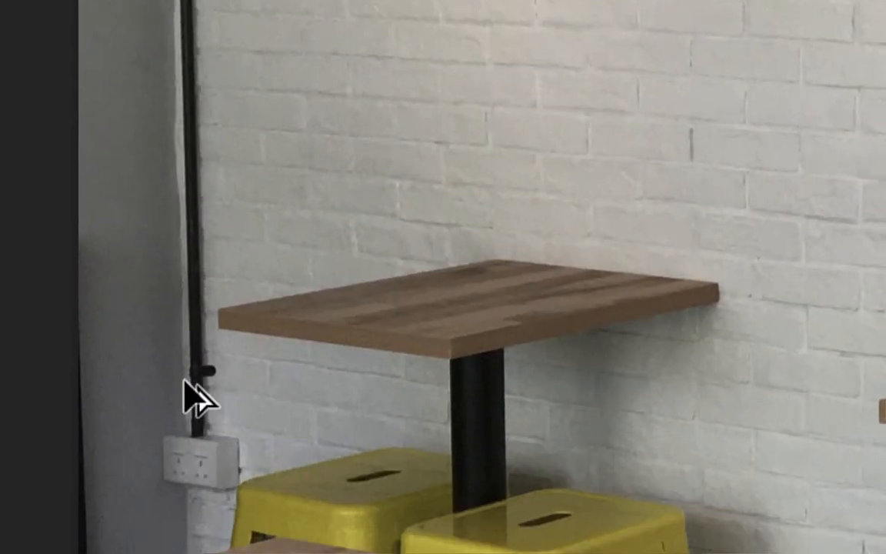
{"action": "scroll", "coordinate": [492, 346], "scroll_direction": "down", "scroll_amount": 1}
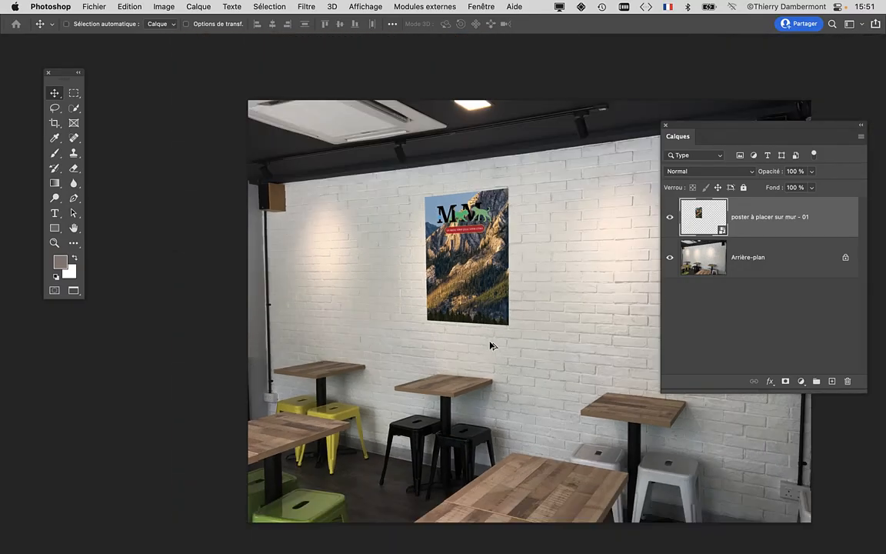
{"action": "left_click_drag", "start_coordinate": [700, 148], "coordinate": [154, 422]}
{"action": "left_click_drag", "start_coordinate": [222, 422], "coordinate": [99, 415]}
{"action": "scroll", "coordinate": [579, 400], "scroll_direction": "down", "scroll_amount": 1}
{"action": "scroll", "coordinate": [579, 400], "scroll_direction": "down", "scroll_amount": 1}
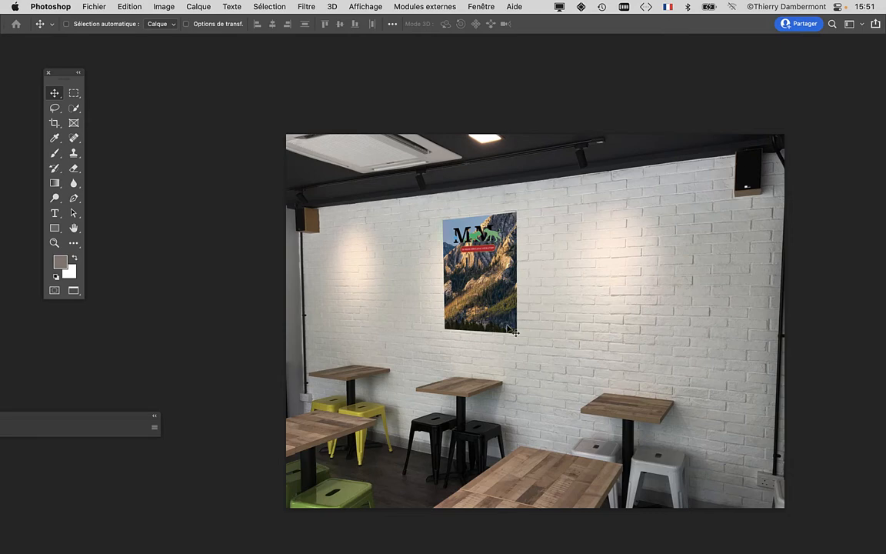
{"action": "scroll", "coordinate": [452, 306], "scroll_direction": "up", "scroll_amount": 2}
{"action": "scroll", "coordinate": [452, 306], "scroll_direction": "up", "scroll_amount": 1}
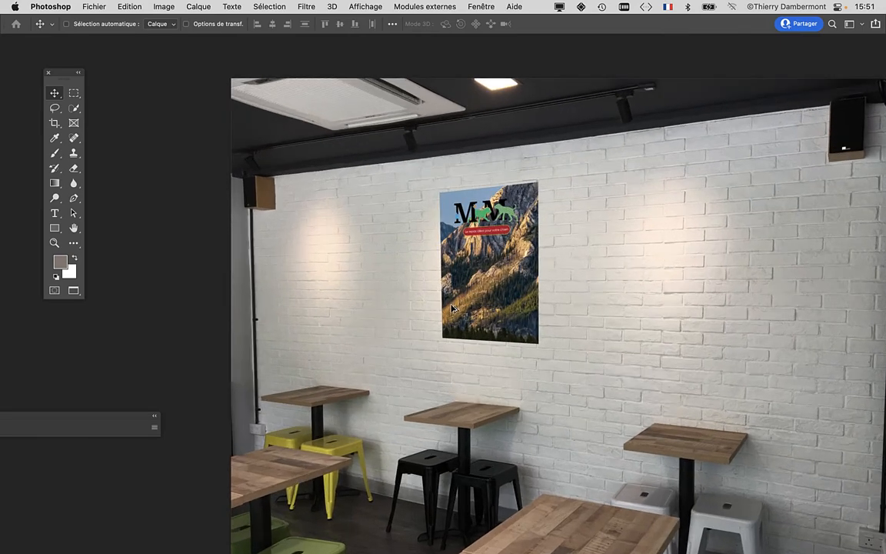
Step: Save the document in the interior wall folder as "poster sur le mur - 01.psd" in Photoshop format with maximized compatibility
{"action": "left_click", "coordinate": [93, 7]}
{"action": "left_click", "coordinate": [116, 123]}
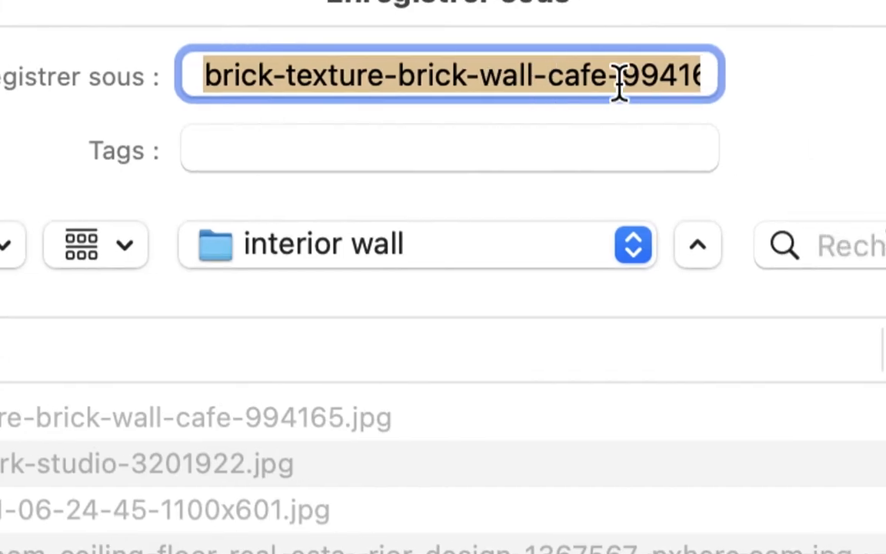
{"action": "left_click", "coordinate": [623, 82]}
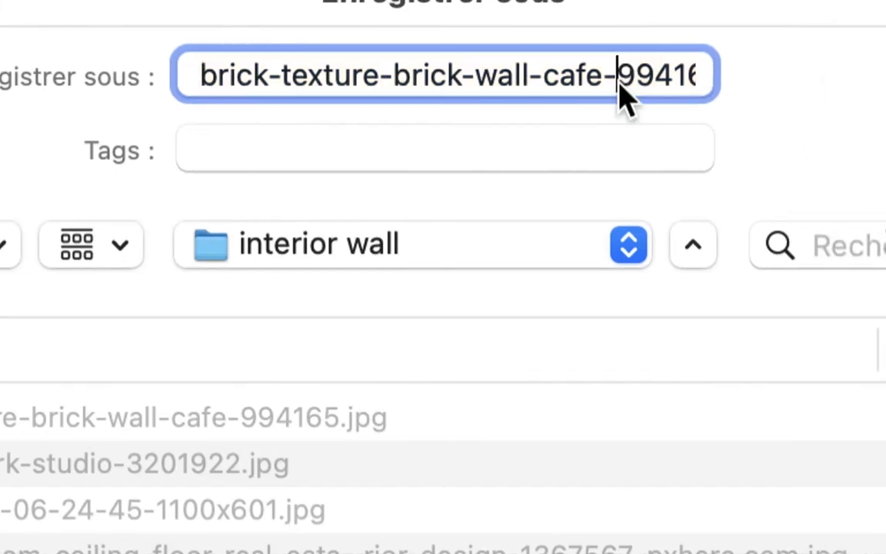
{"action": "scroll", "coordinate": [619, 82], "scroll_direction": "right", "scroll_amount": 2}
{"action": "left_click_drag", "start_coordinate": [632, 83], "coordinate": [490, 86]}
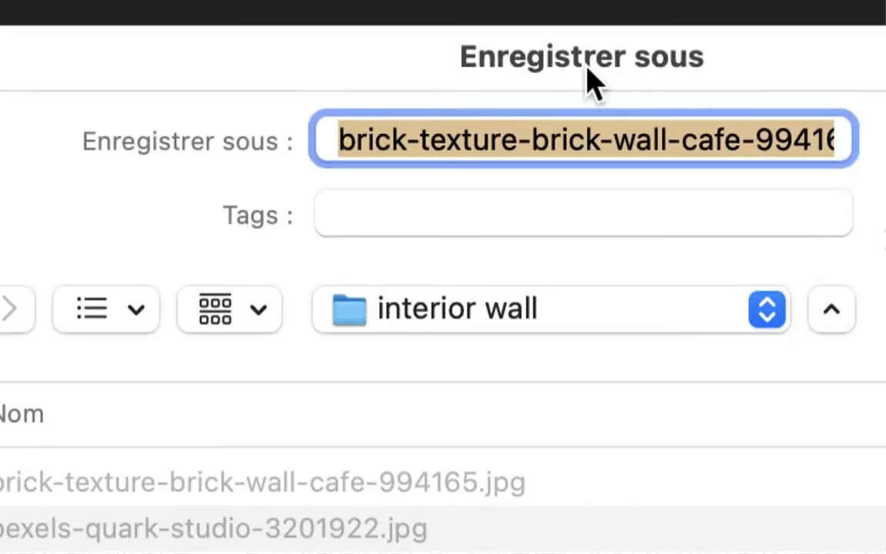
{"action": "type", "text": "poster sur le m"}
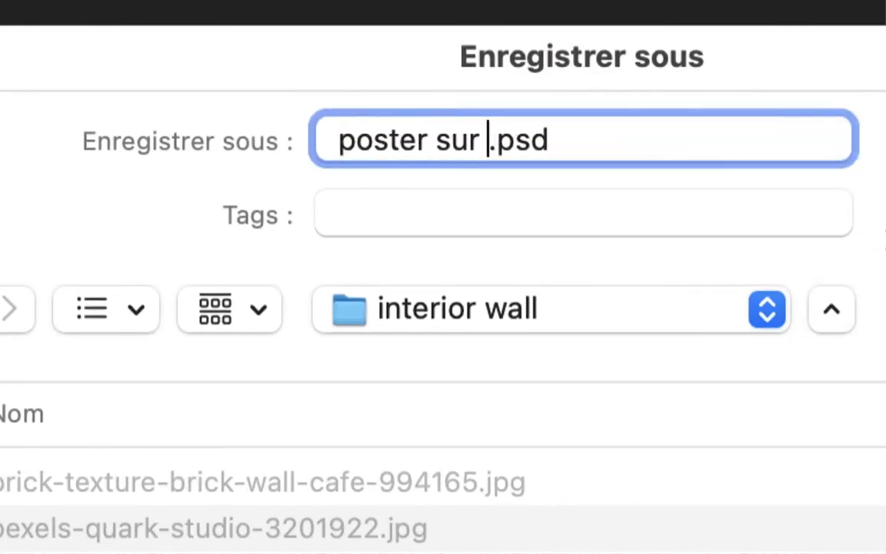
{"action": "type", "text": "ur - 01"}
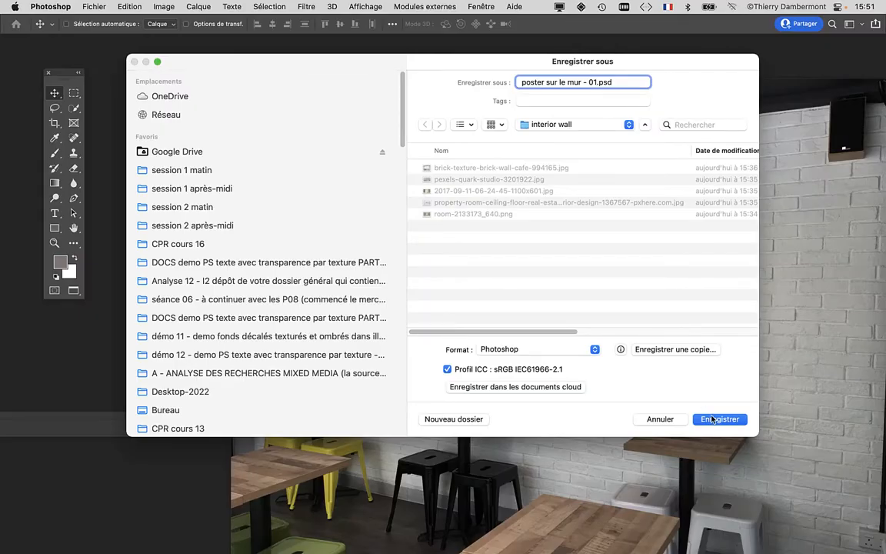
{"action": "left_click", "coordinate": [642, 376]}
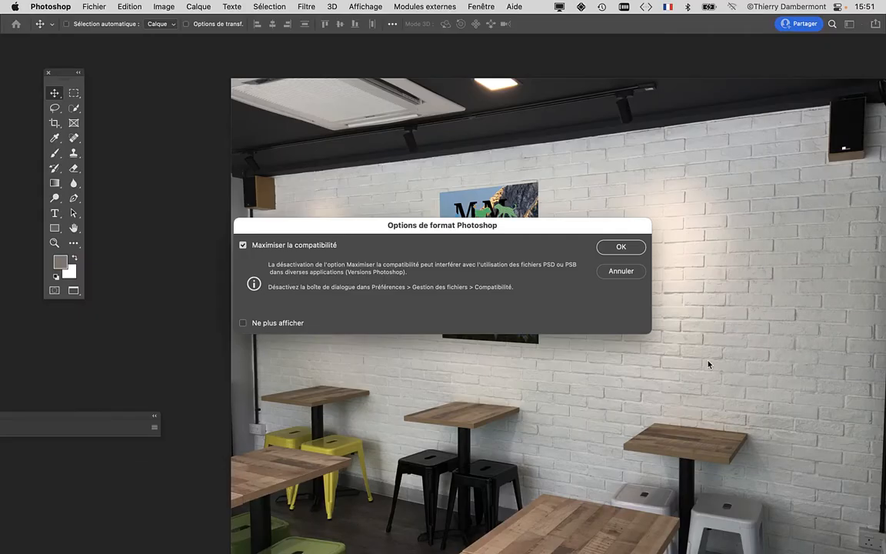
{"action": "left_click", "coordinate": [619, 246]}
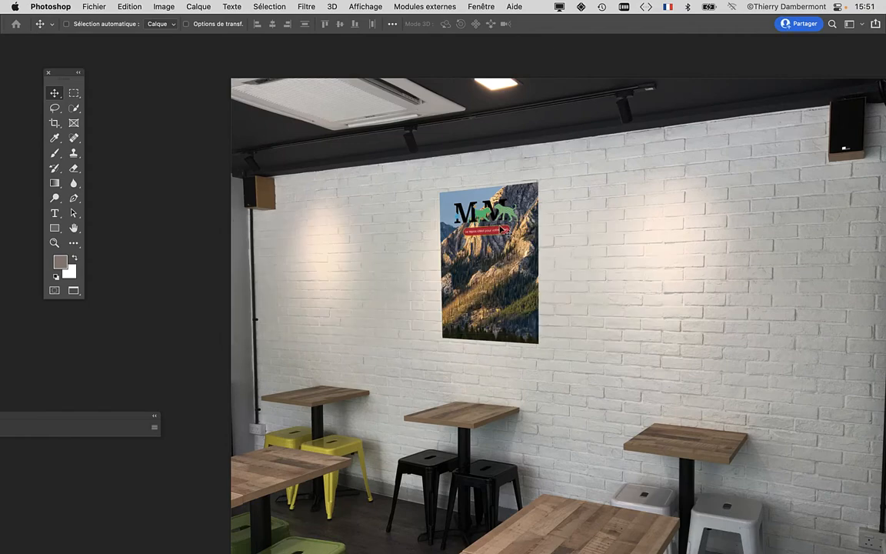
Step: Bring the Calques panel back into full view beside the poster, over the bare brick wall
{"action": "scroll", "coordinate": [597, 256], "scroll_direction": "down", "scroll_amount": 3}
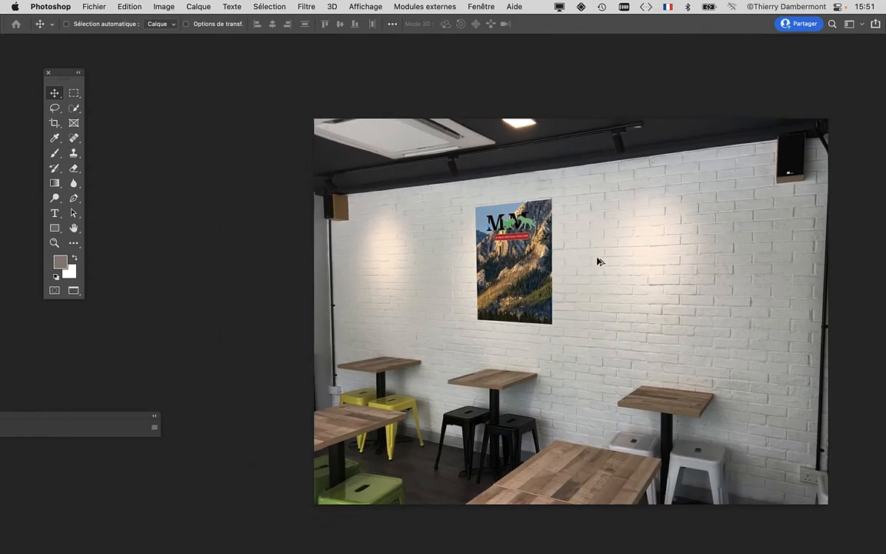
{"action": "scroll", "coordinate": [510, 214], "scroll_direction": "up", "scroll_amount": 3}
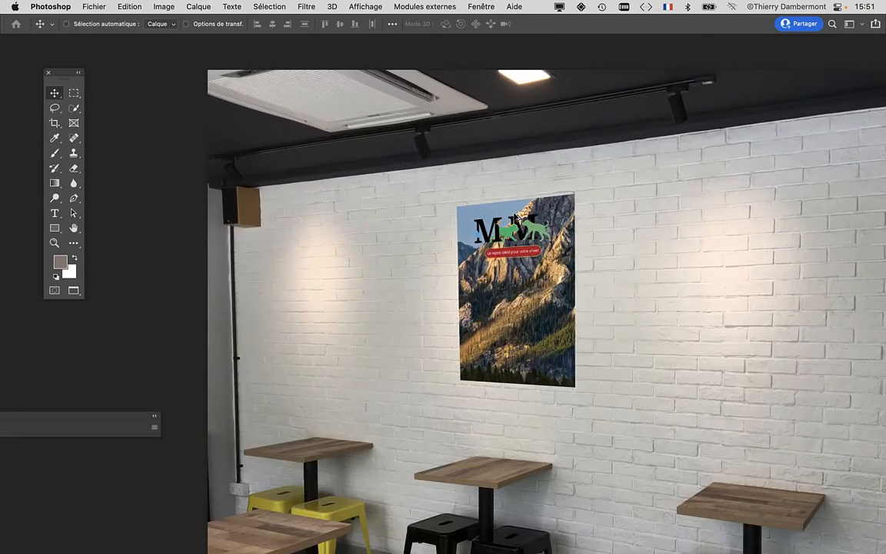
{"action": "scroll", "coordinate": [515, 219], "scroll_direction": "up", "scroll_amount": 5}
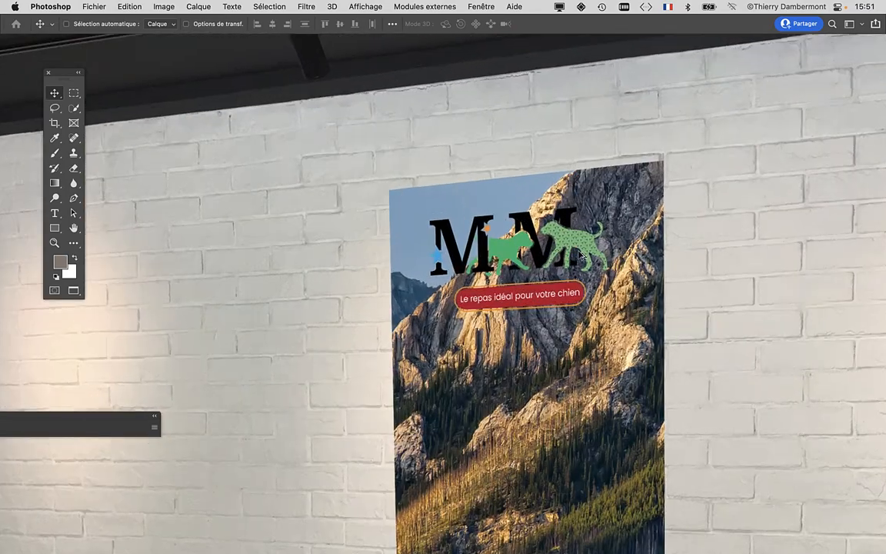
{"action": "scroll", "coordinate": [581, 256], "scroll_direction": "up", "scroll_amount": 5}
{"action": "scroll", "coordinate": [569, 352], "scroll_direction": "down", "scroll_amount": 10}
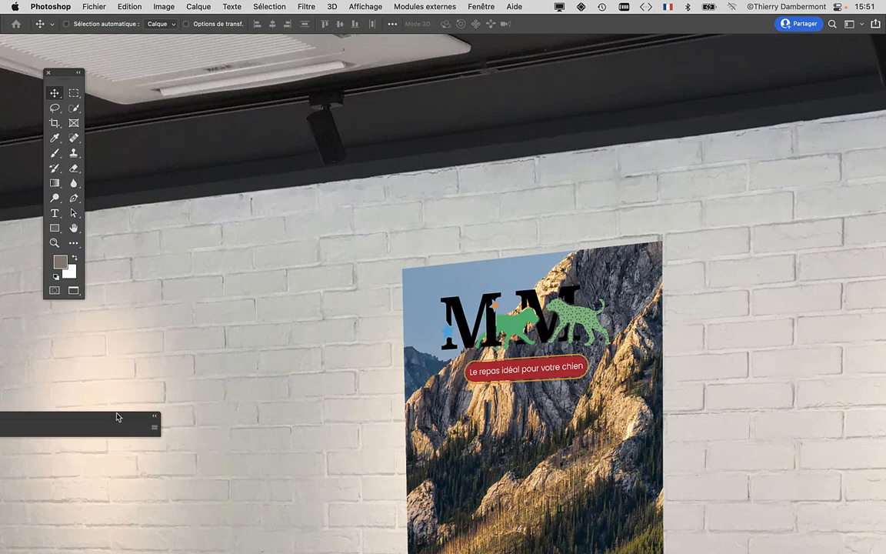
{"action": "left_click_drag", "start_coordinate": [116, 417], "coordinate": [652, 122]}
{"action": "left_click", "coordinate": [504, 131]}
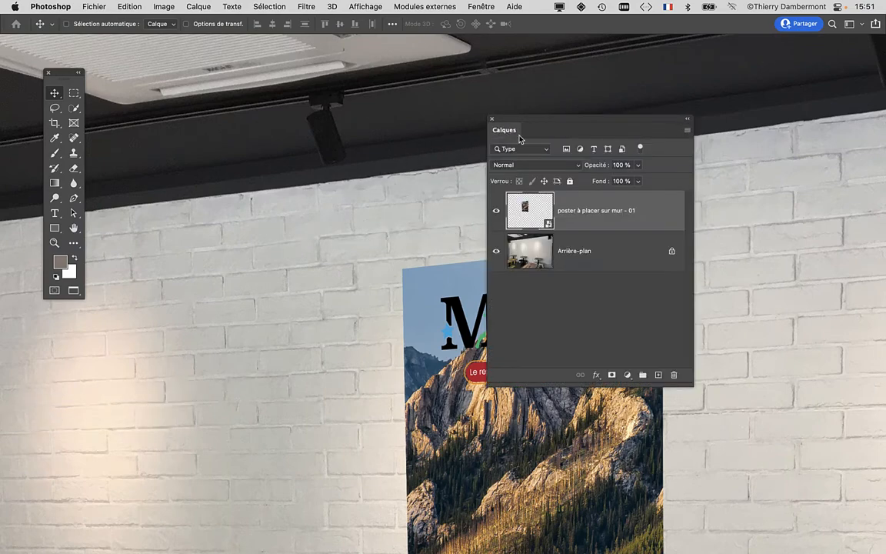
{"action": "left_click_drag", "start_coordinate": [535, 125], "coordinate": [697, 114]}
{"action": "left_click_drag", "start_coordinate": [480, 204], "coordinate": [276, 103]}
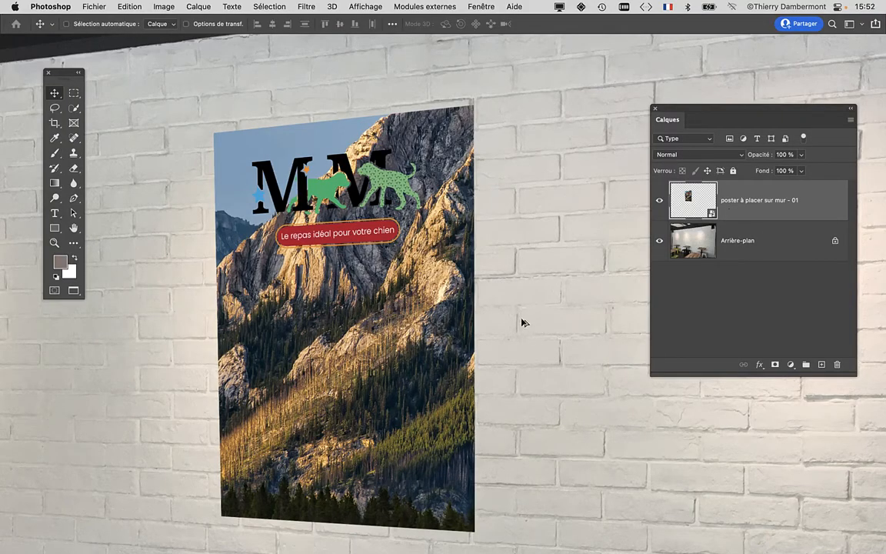
{"action": "scroll", "coordinate": [522, 322], "scroll_direction": "down", "scroll_amount": 5}
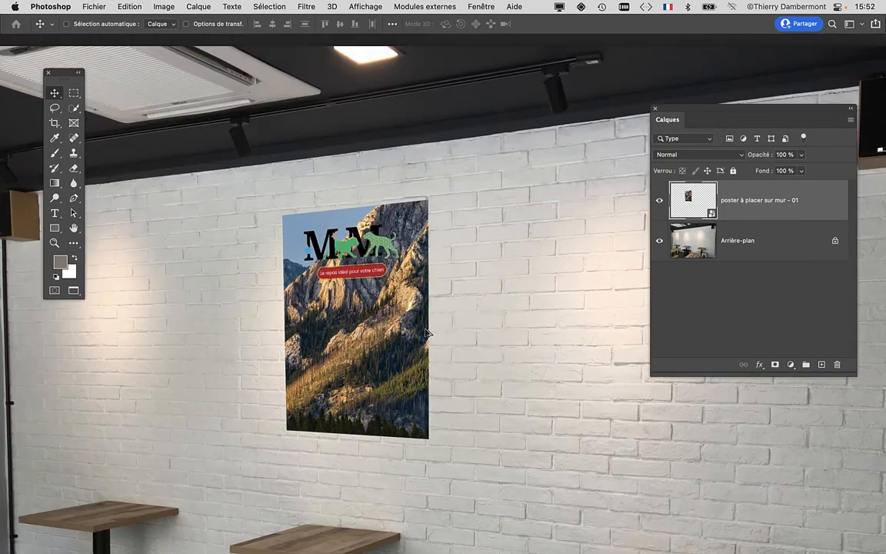
Step: Open "poster à placer sur mur - 01.psd" from the session 2 après-midi folder
{"action": "left_click", "coordinate": [93, 6]}
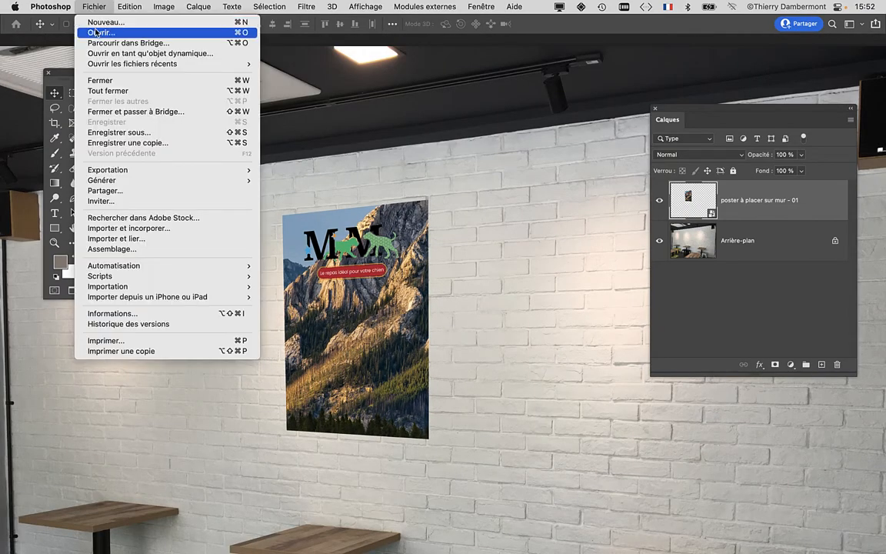
{"action": "left_click", "coordinate": [94, 34]}
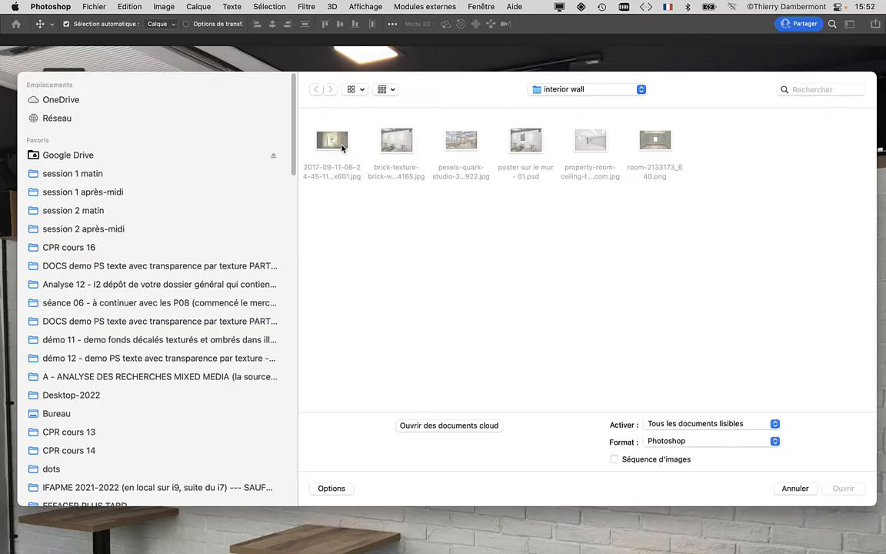
{"action": "left_click", "coordinate": [565, 90]}
{"action": "left_click", "coordinate": [573, 101]}
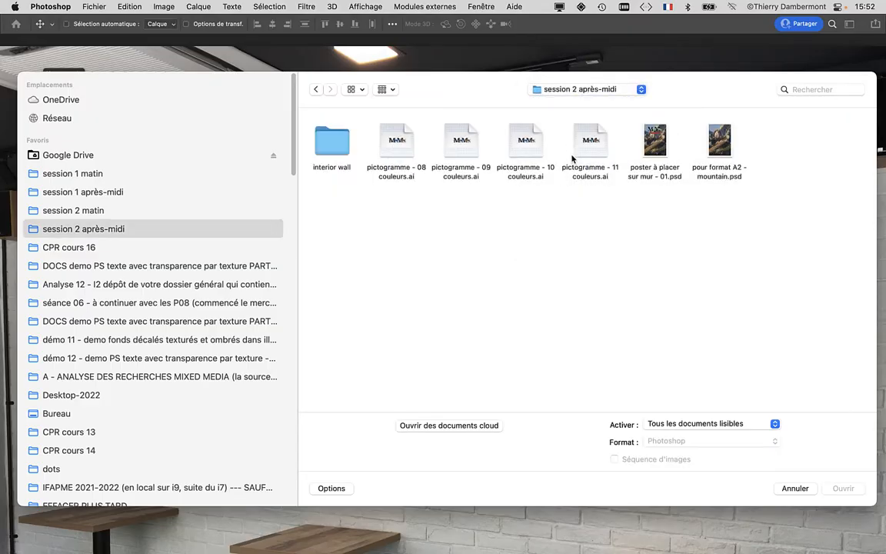
{"action": "left_click", "coordinate": [655, 149]}
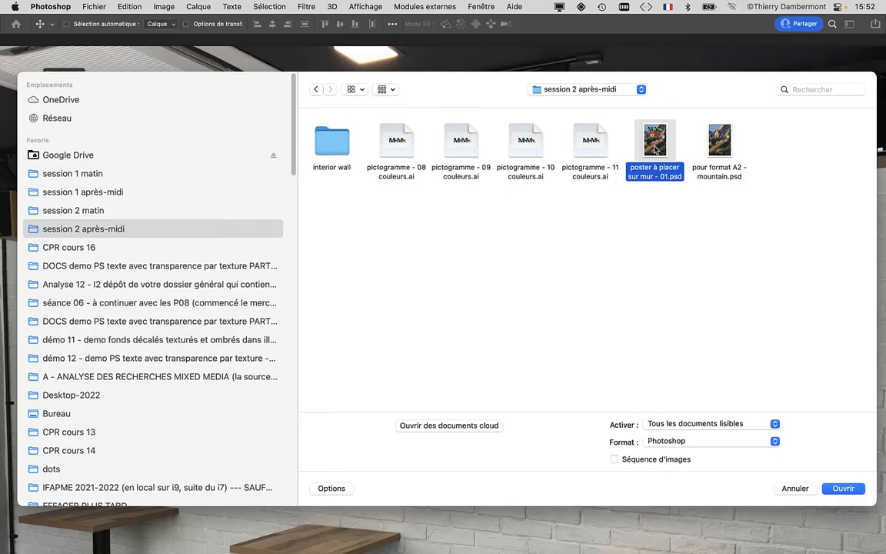
{"action": "left_click", "coordinate": [856, 489]}
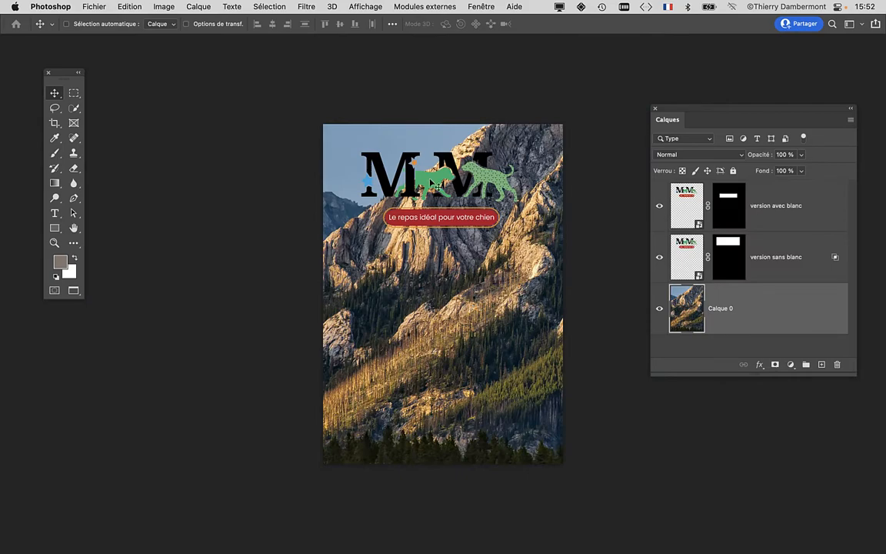
Step: Group the "version avec blanc" and "version sans blanc" layers and move the group straight down to the lower part of the poster
{"action": "left_click_drag", "start_coordinate": [368, 187], "coordinate": [311, 158]}
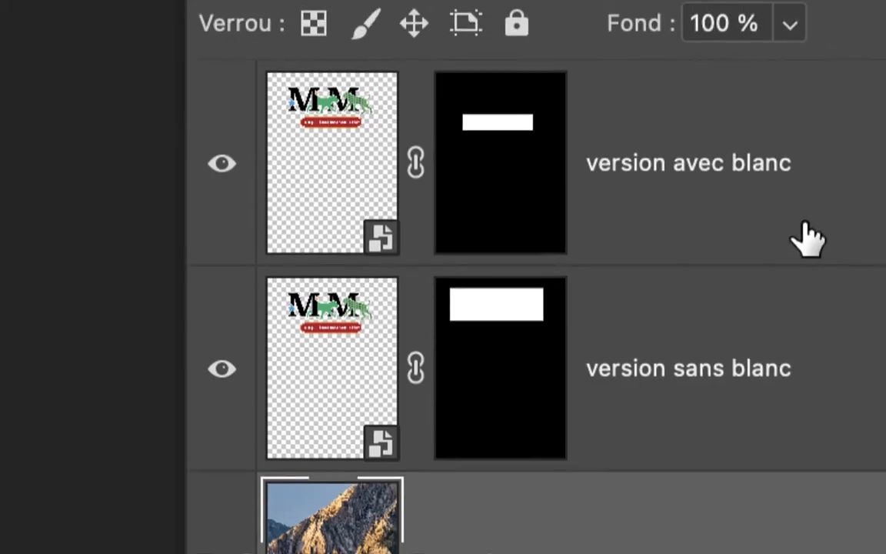
{"action": "left_click", "coordinate": [801, 225]}
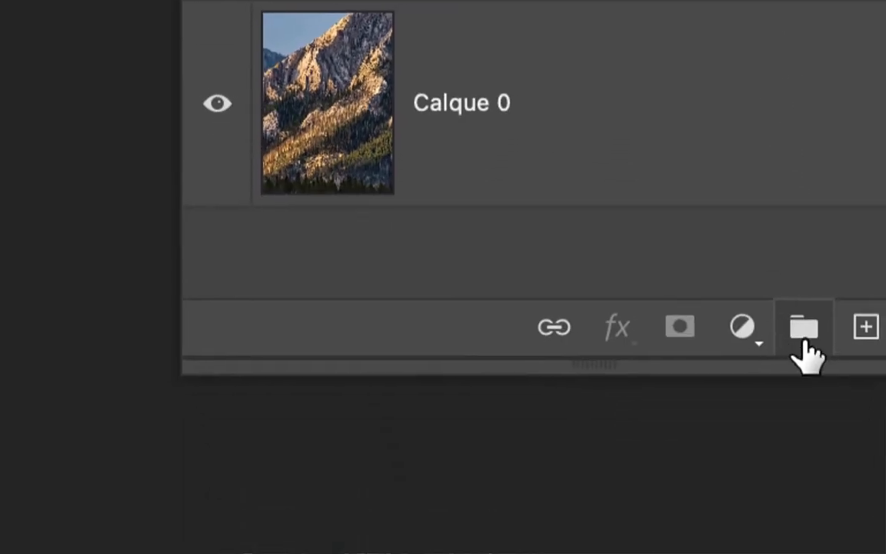
{"action": "left_click", "coordinate": [801, 344]}
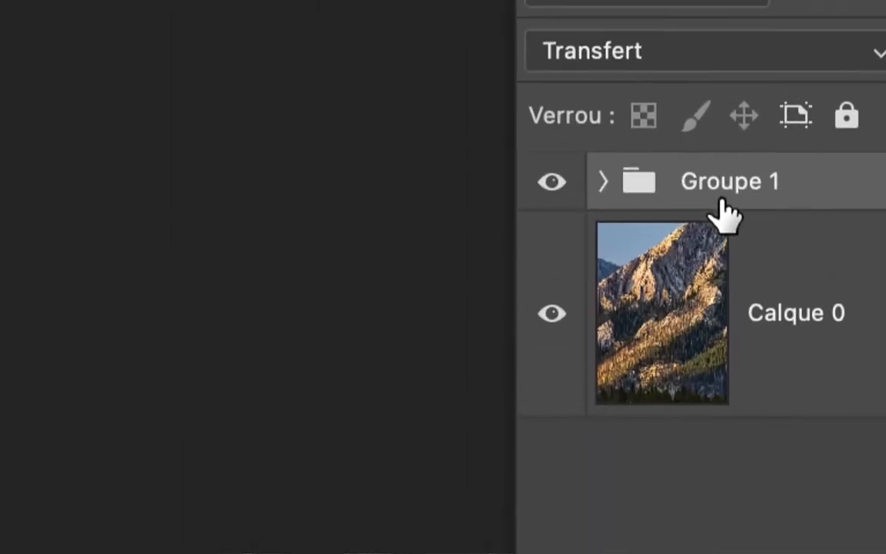
{"action": "left_click", "coordinate": [684, 195]}
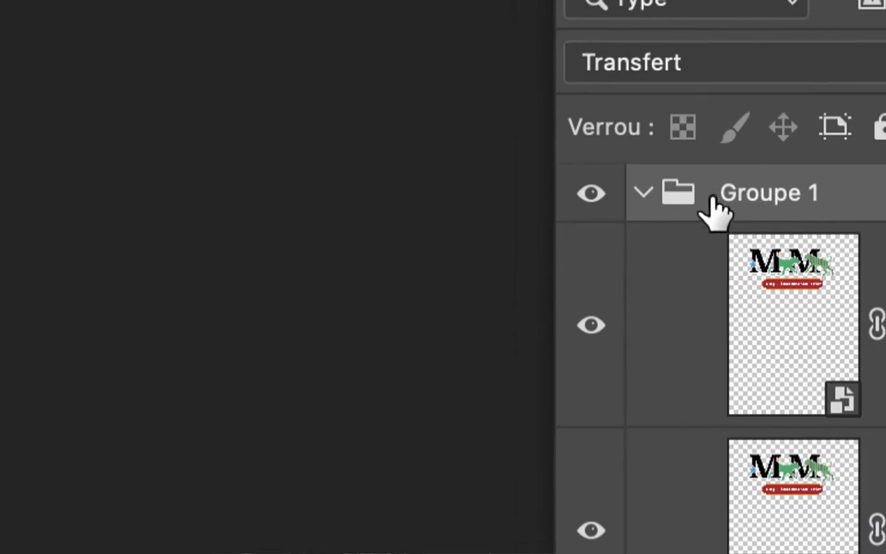
{"action": "left_click", "coordinate": [695, 198]}
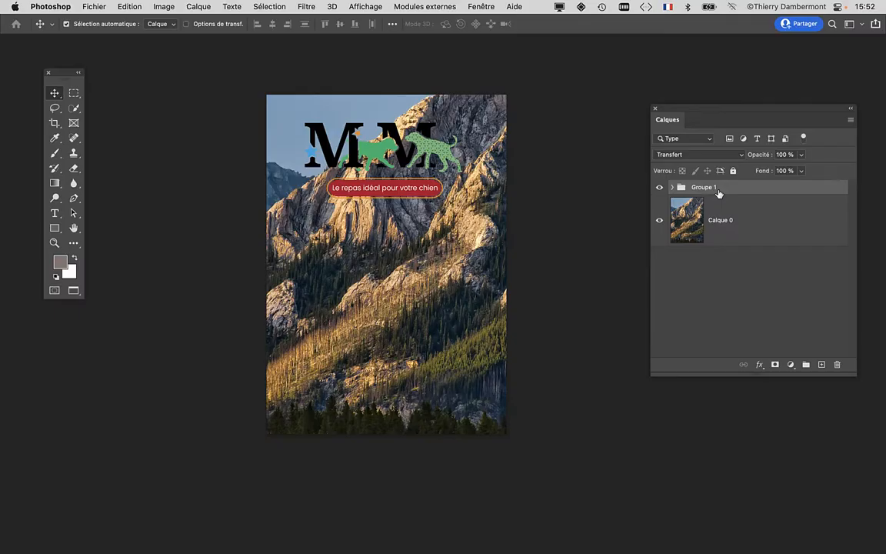
{"action": "left_click_drag", "start_coordinate": [666, 108], "coordinate": [580, 80]}
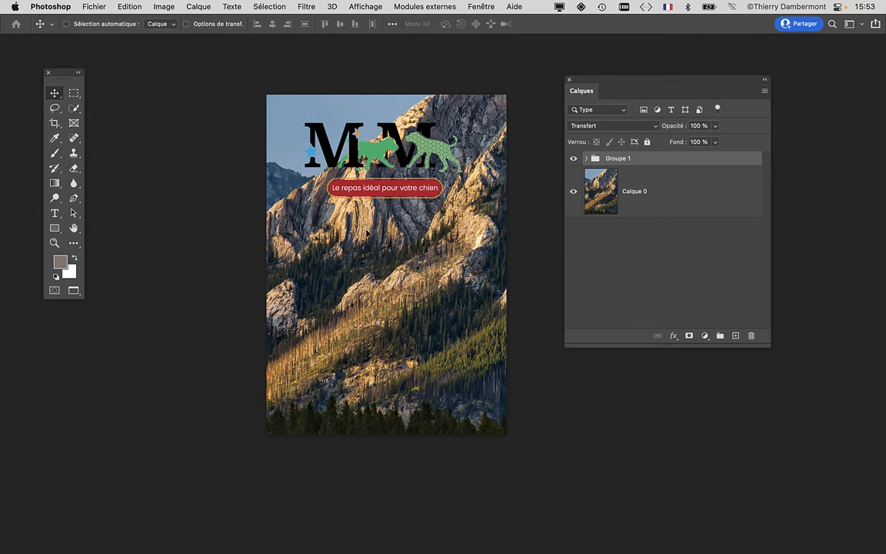
{"action": "left_click_drag", "start_coordinate": [374, 132], "coordinate": [376, 331]}
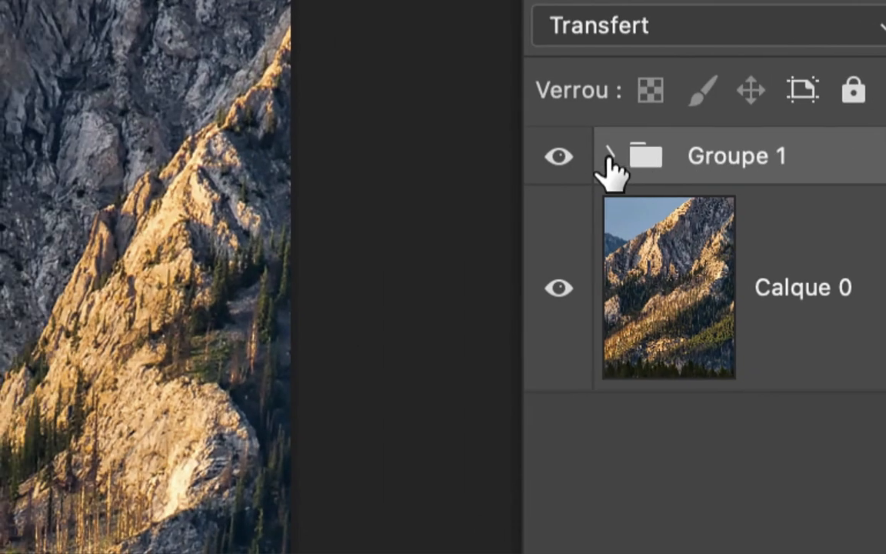
Step: Apply a Lueur externe effect at 50% opacity to the "version sans blanc" layer inside the group
{"action": "left_click", "coordinate": [246, 170]}
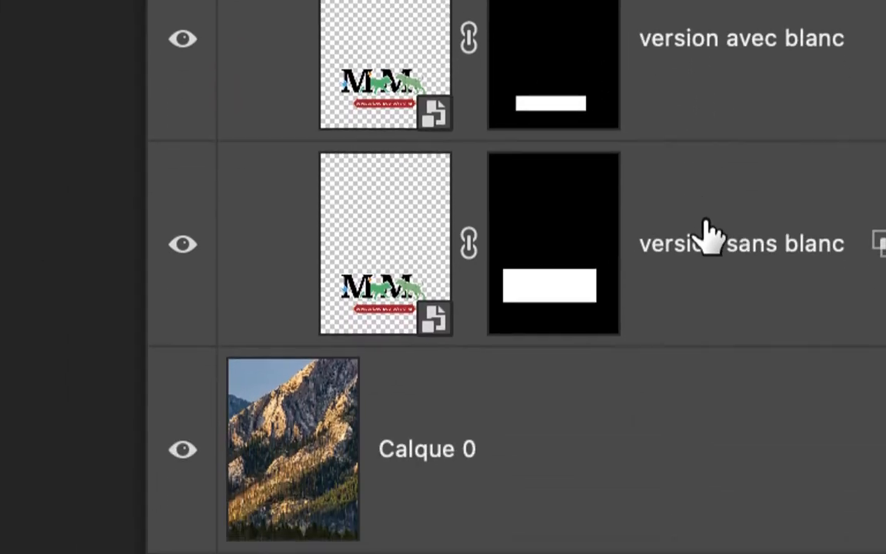
{"action": "left_click", "coordinate": [706, 239]}
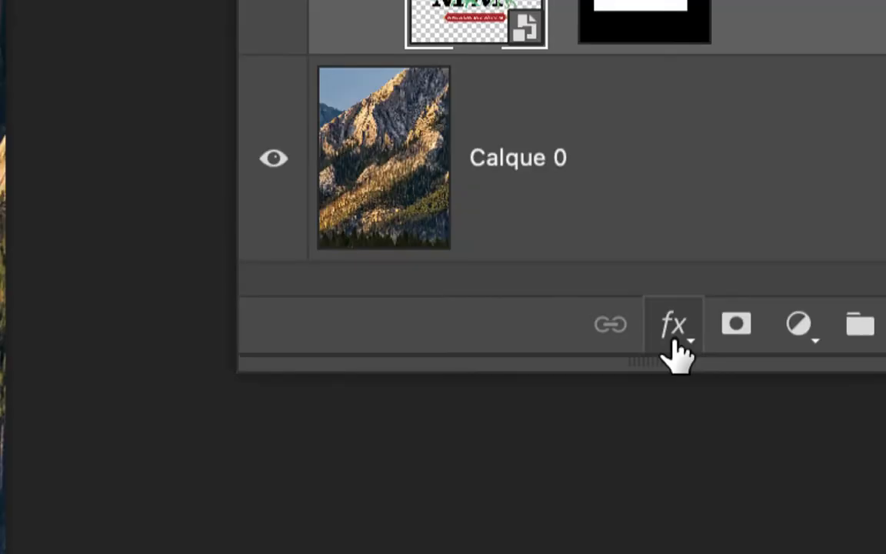
{"action": "left_click", "coordinate": [673, 339]}
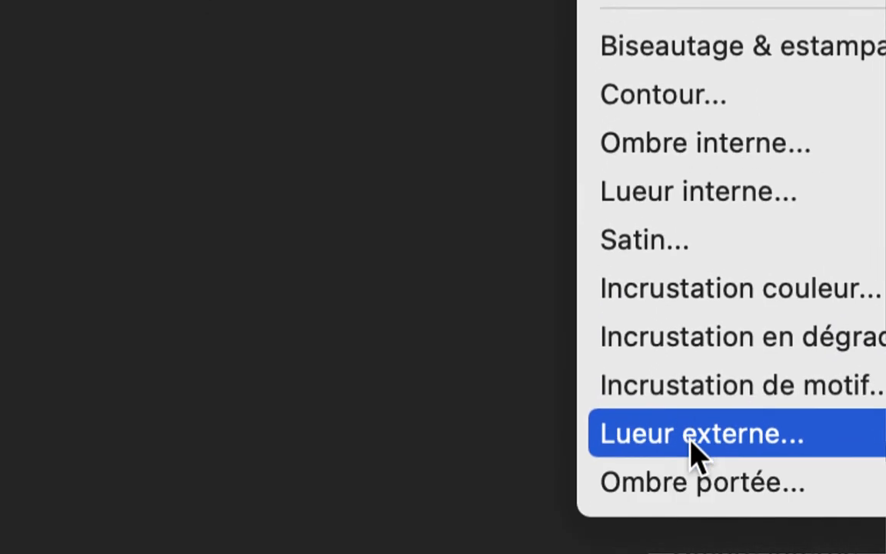
{"action": "left_click", "coordinate": [723, 463]}
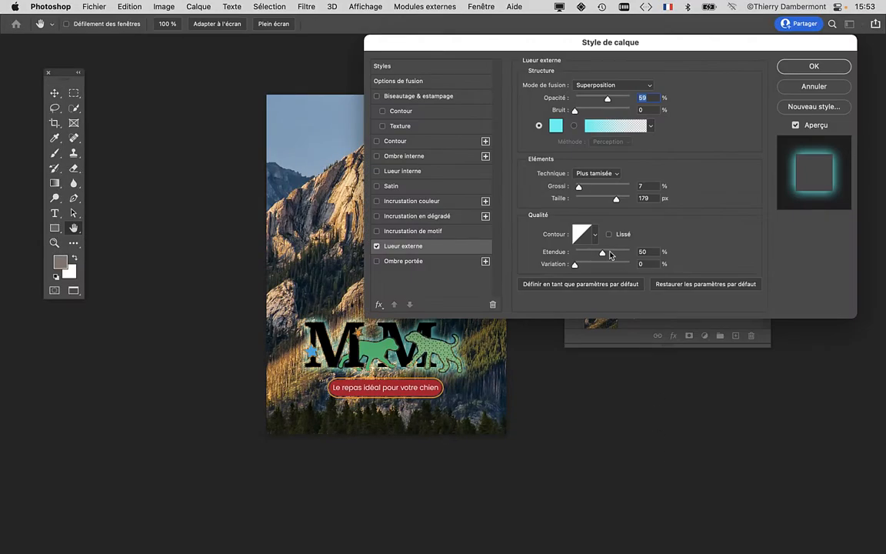
{"action": "left_click_drag", "start_coordinate": [533, 47], "coordinate": [562, 5]}
{"action": "left_click", "coordinate": [621, 79]}
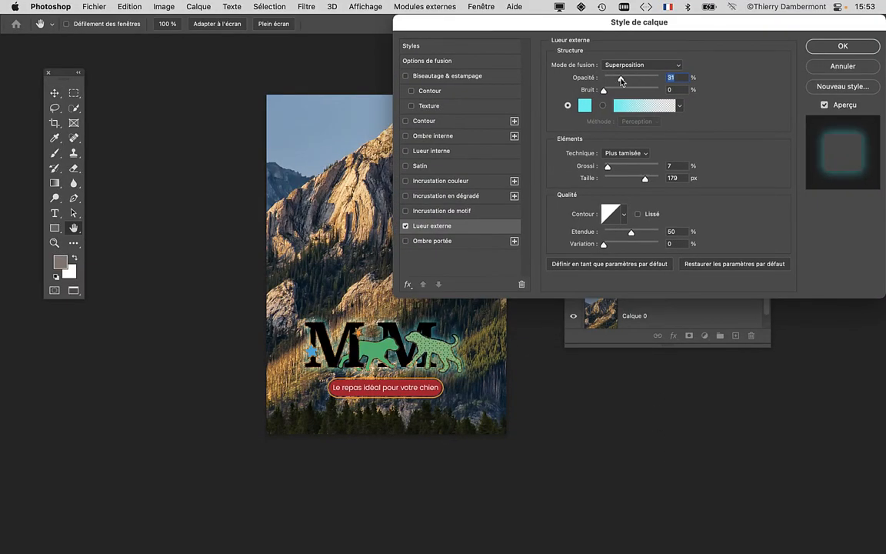
{"action": "left_click_drag", "start_coordinate": [621, 80], "coordinate": [631, 80]}
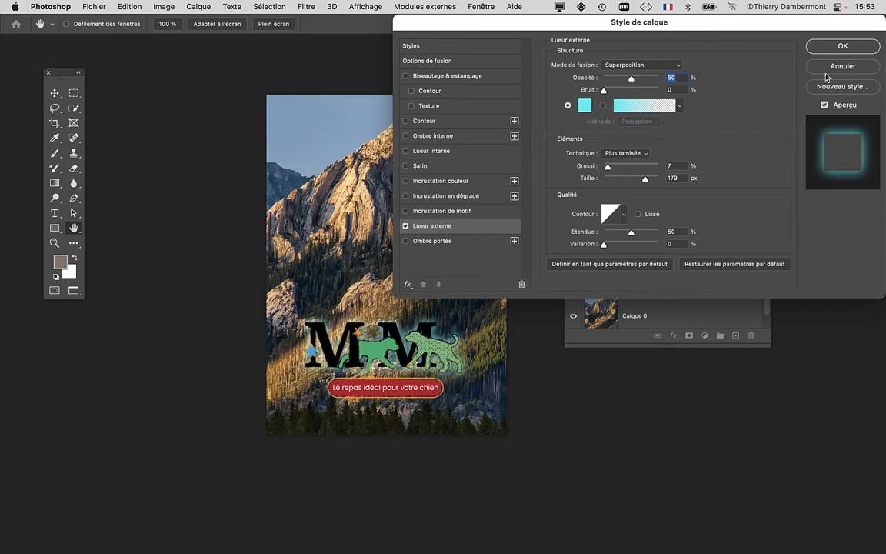
{"action": "left_click", "coordinate": [841, 47]}
Step: Inspect the glow around the logo, enlarge the Calques panel, and add an empty layer directly above "version sans blanc"
{"action": "scroll", "coordinate": [416, 346], "scroll_direction": "up", "scroll_amount": 5}
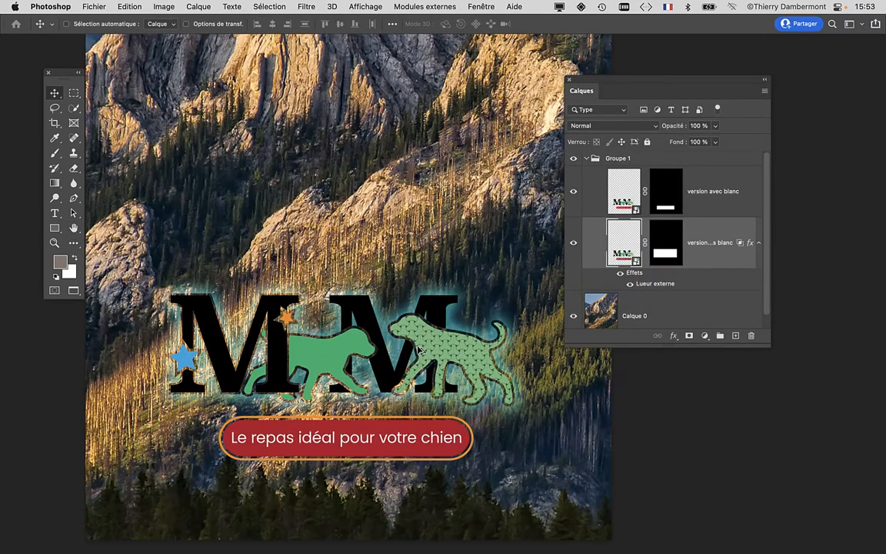
{"action": "scroll", "coordinate": [294, 362], "scroll_direction": "up", "scroll_amount": 4}
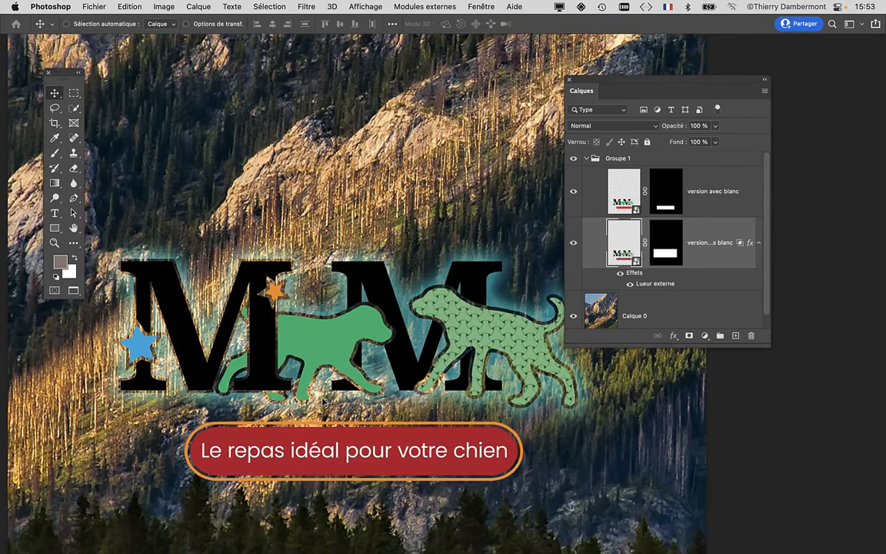
{"action": "scroll", "coordinate": [277, 254], "scroll_direction": "up", "scroll_amount": 4}
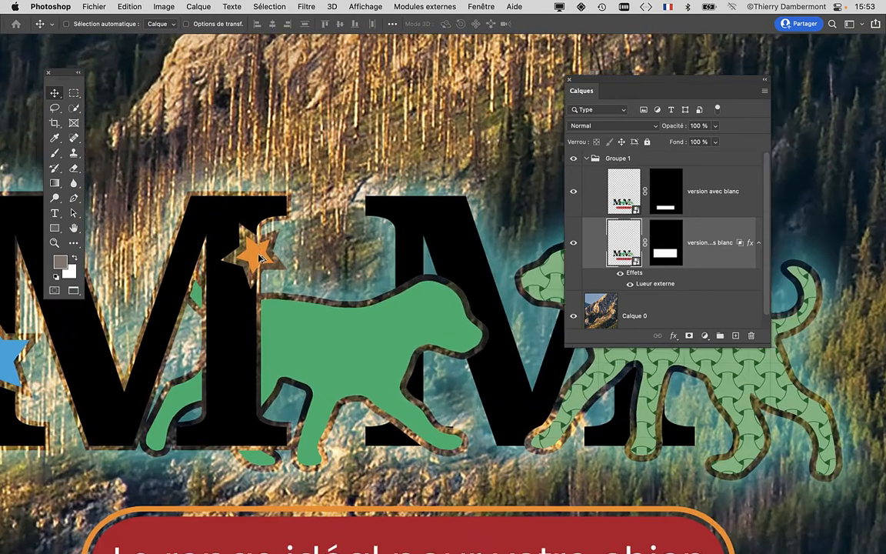
{"action": "scroll", "coordinate": [259, 261], "scroll_direction": "down", "scroll_amount": 3}
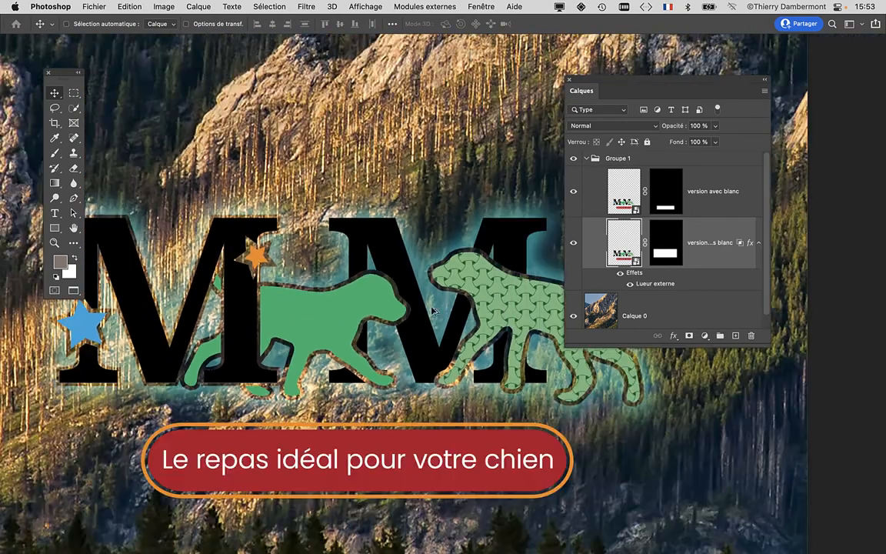
{"action": "left_click_drag", "start_coordinate": [765, 343], "coordinate": [812, 414]}
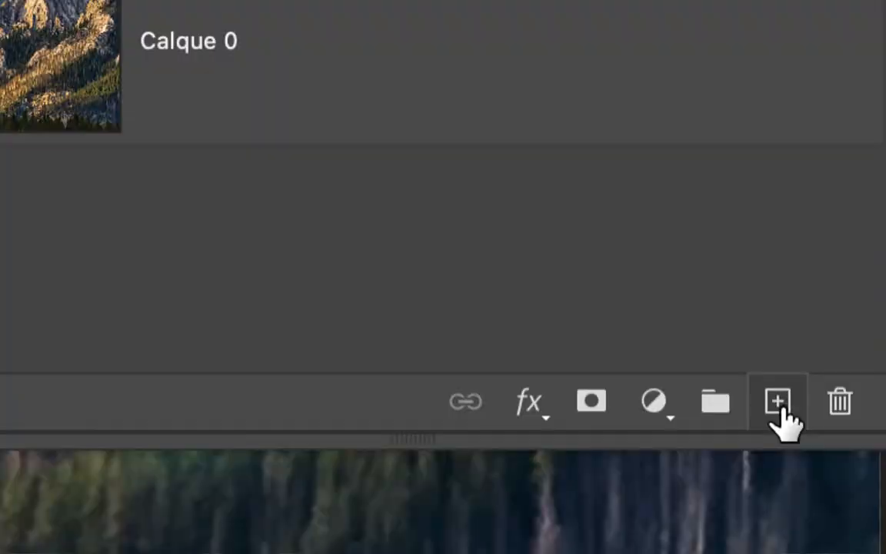
{"action": "left_click_drag", "start_coordinate": [777, 440], "coordinate": [776, 549]}
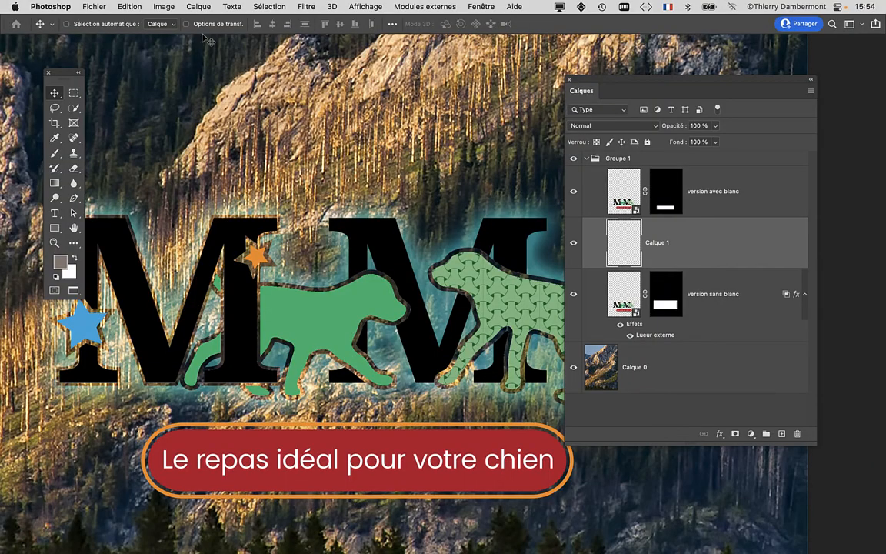
Step: Rasterize the "version sans blanc" smart object layer, leaving its layer style editable
{"action": "left_click", "coordinate": [194, 7]}
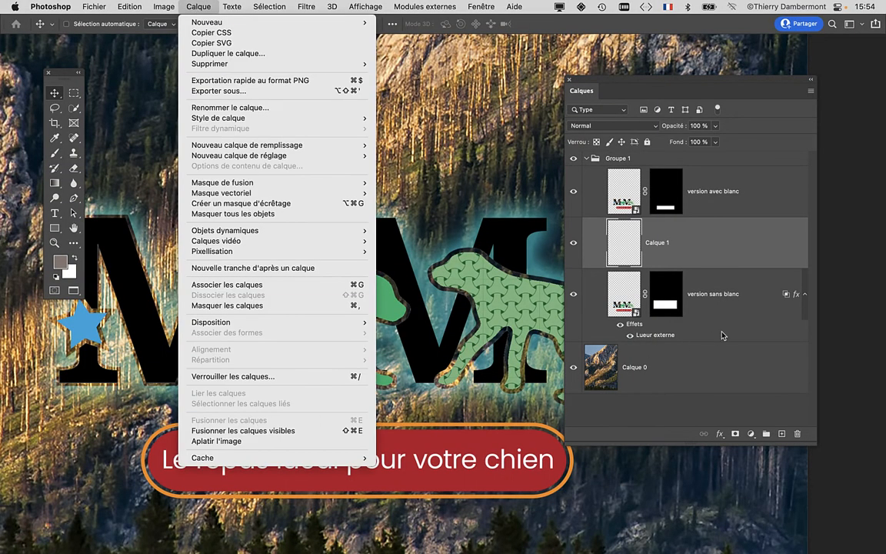
{"action": "left_click", "coordinate": [672, 282]}
{"action": "left_click", "coordinate": [727, 309]}
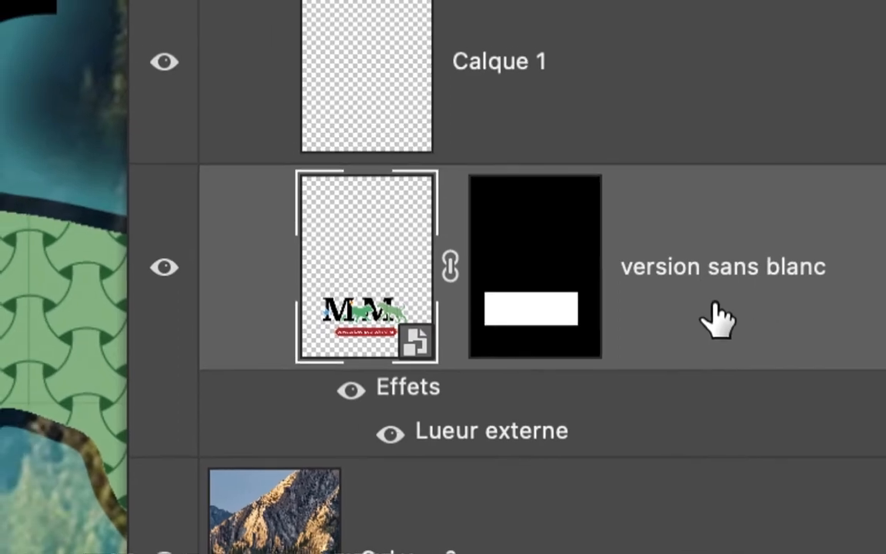
{"action": "right_click", "coordinate": [667, 299]}
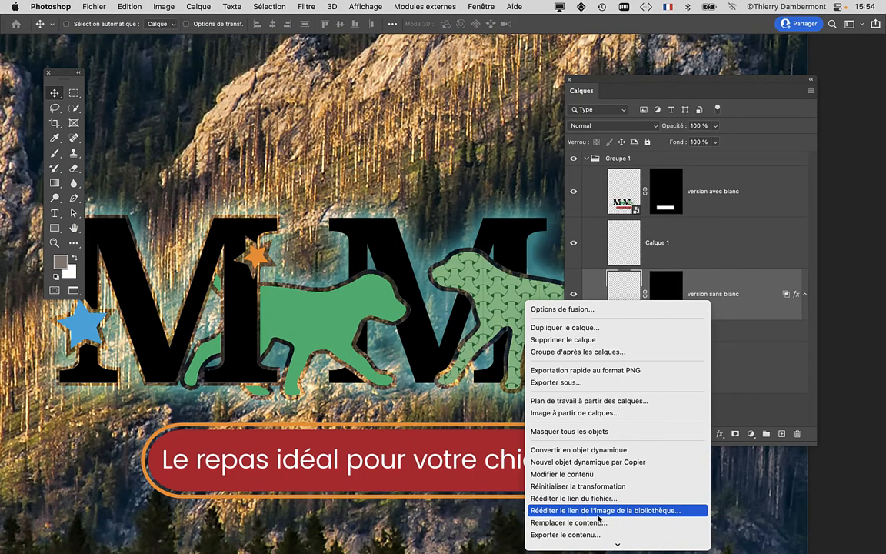
{"action": "scroll", "coordinate": [598, 519], "scroll_direction": "down", "scroll_amount": 5}
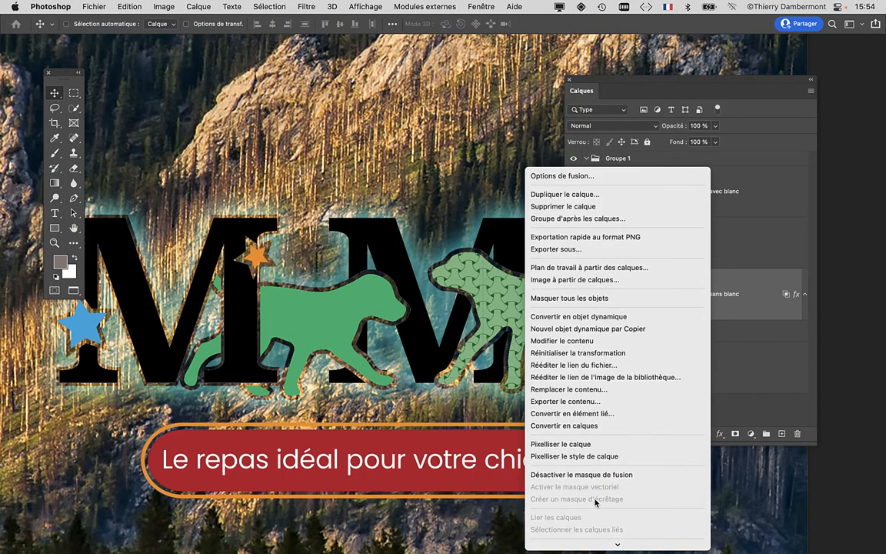
{"action": "left_click", "coordinate": [589, 444]}
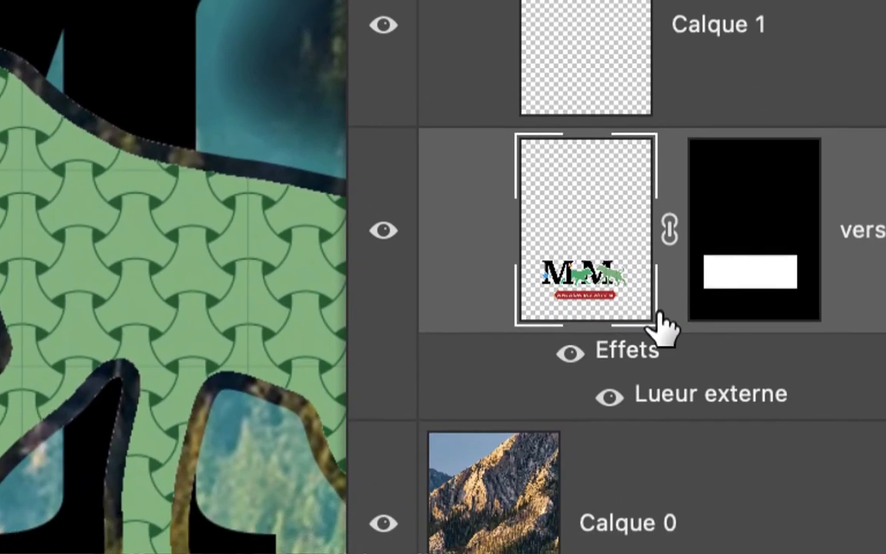
Step: Merge the empty layer Calque 1 down into "version sans blanc", applying its mask before the merge, and move the Calques panel aside
{"action": "left_click", "coordinate": [704, 36]}
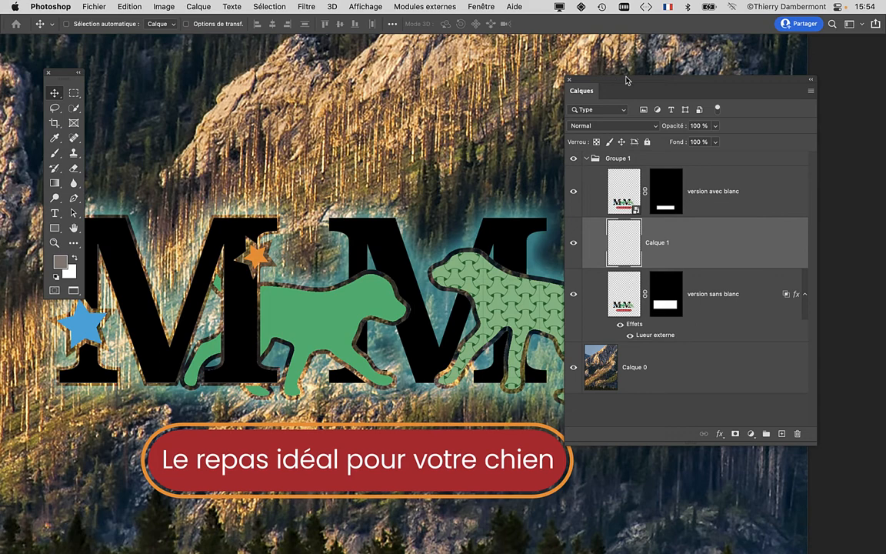
{"action": "scroll", "coordinate": [491, 273], "scroll_direction": "up", "scroll_amount": 5}
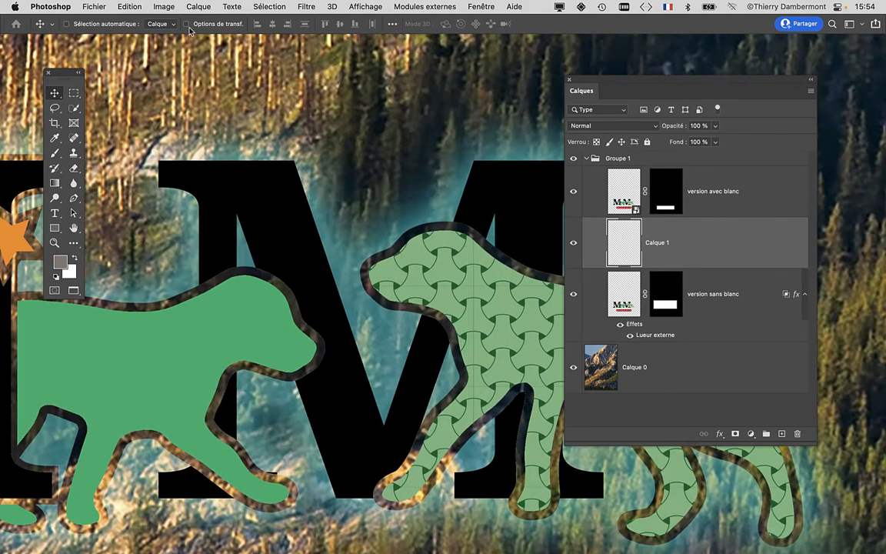
{"action": "left_click", "coordinate": [191, 7]}
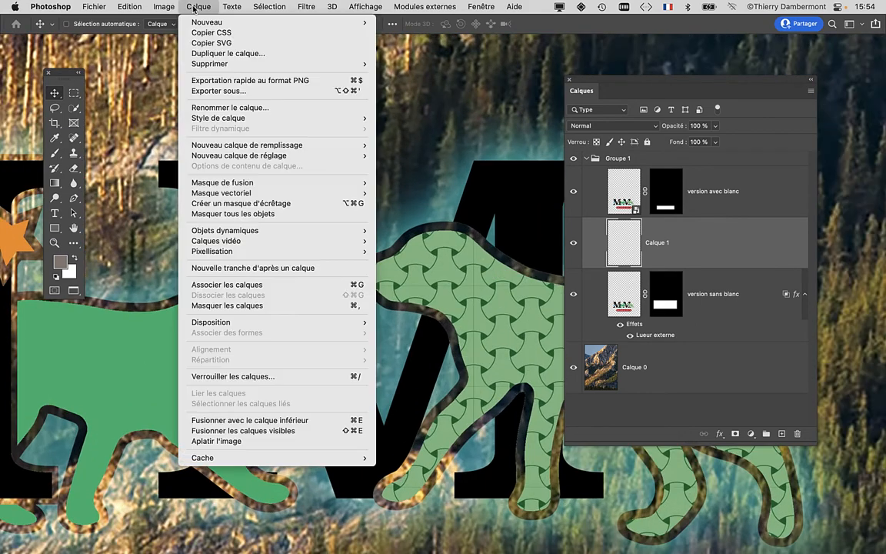
{"action": "left_click", "coordinate": [248, 421]}
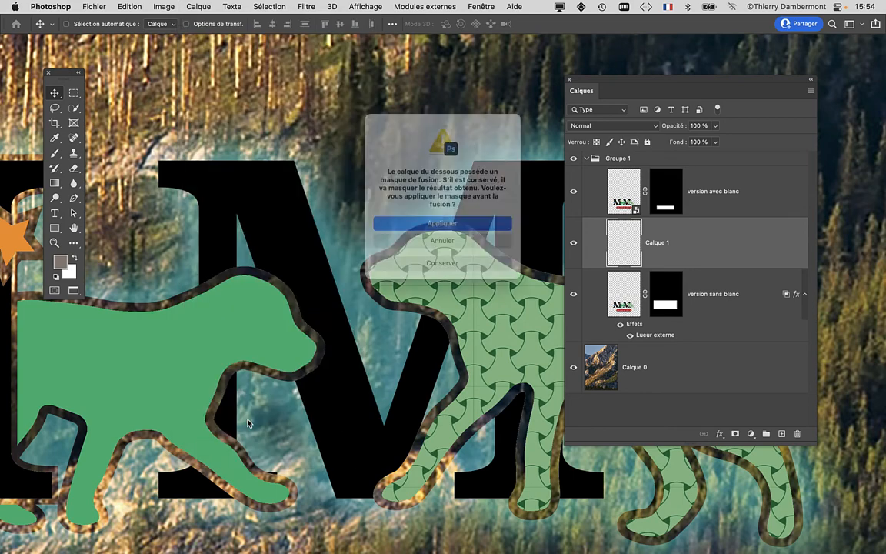
{"action": "left_click", "coordinate": [468, 227]}
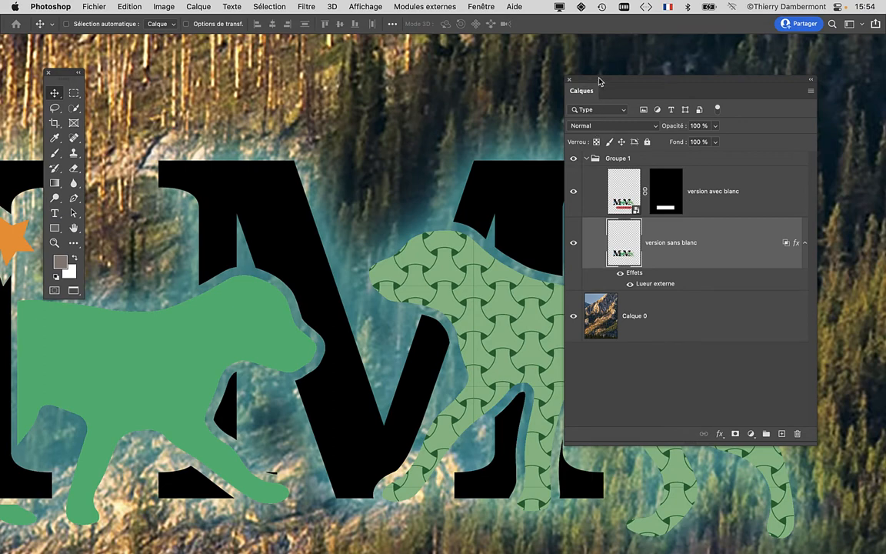
{"action": "left_click_drag", "start_coordinate": [599, 81], "coordinate": [688, 74]}
{"action": "scroll", "coordinate": [534, 306], "scroll_direction": "down", "scroll_amount": 3}
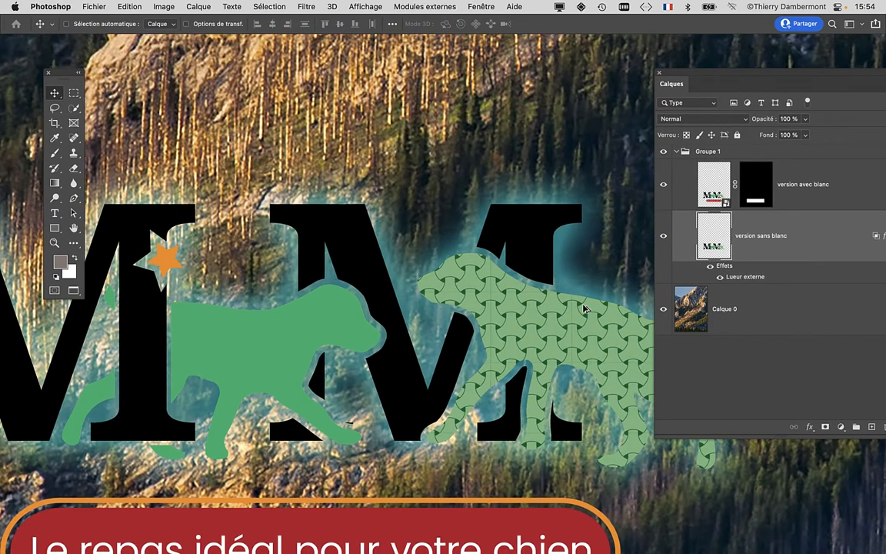
Step: Change the Lueur externe colour of the "version sans blanc" layer to white (ffffff)
{"action": "double_click", "coordinate": [735, 279]}
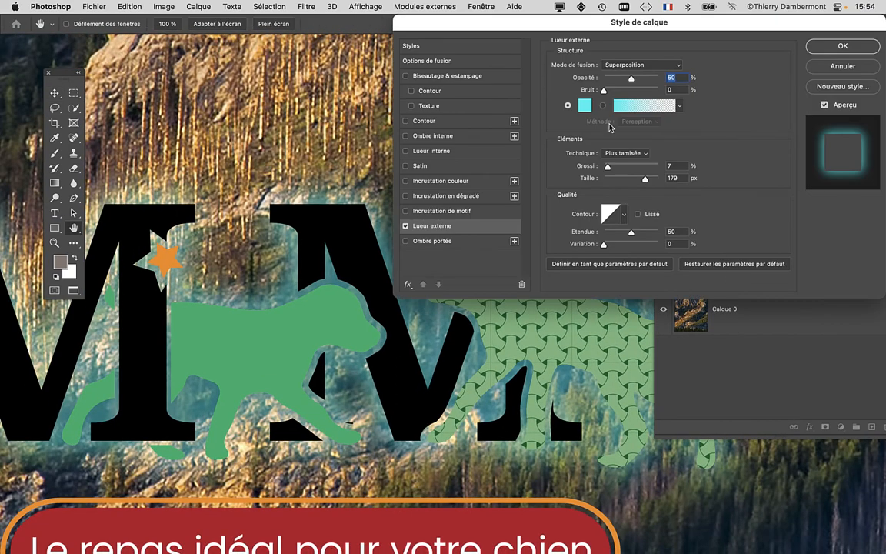
{"action": "left_click", "coordinate": [582, 107]}
{"action": "left_click_drag", "start_coordinate": [496, 261], "coordinate": [389, 194]}
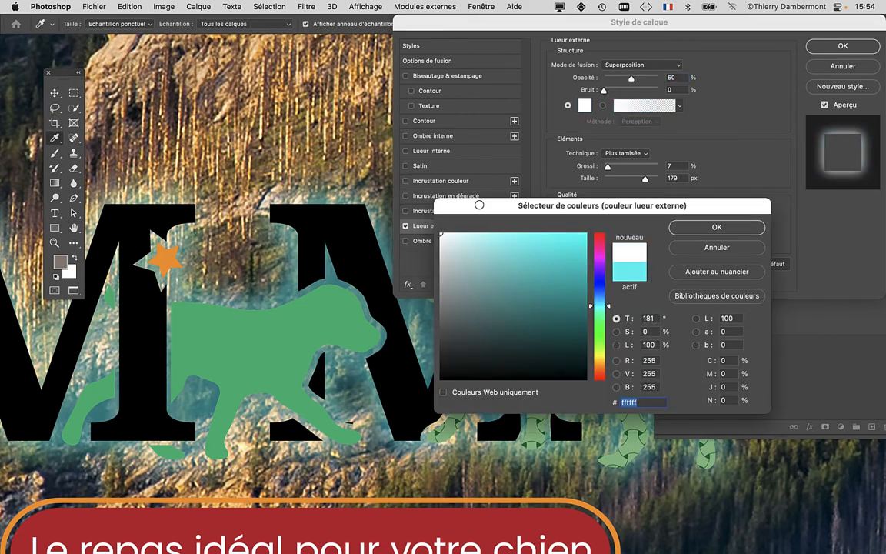
{"action": "left_click", "coordinate": [703, 231]}
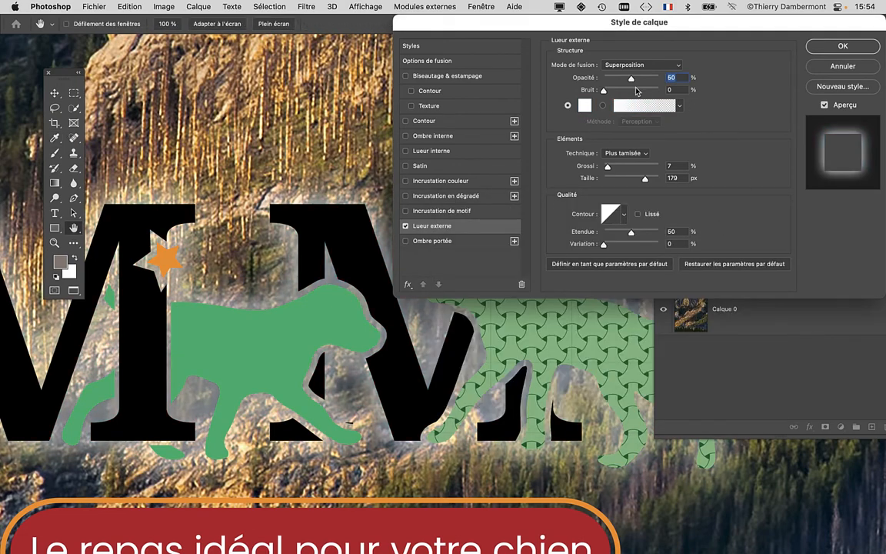
Step: Soften the outer glow to 22% opacity, 23% Grossi and 59 px Taille, apply it, and collapse Groupe 1
{"action": "left_click_drag", "start_coordinate": [631, 78], "coordinate": [622, 78]}
{"action": "left_click_drag", "start_coordinate": [644, 179], "coordinate": [619, 179]}
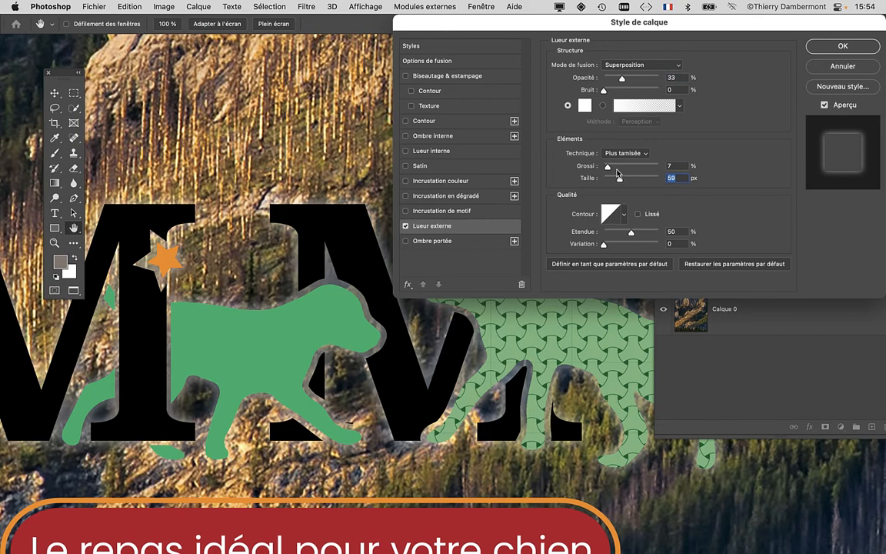
{"action": "left_click", "coordinate": [615, 166]}
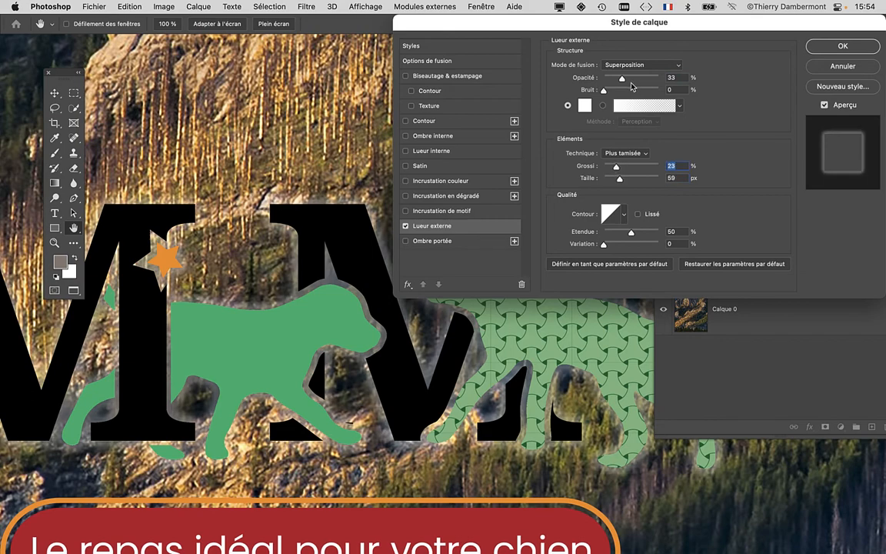
{"action": "left_click_drag", "start_coordinate": [621, 78], "coordinate": [615, 78]}
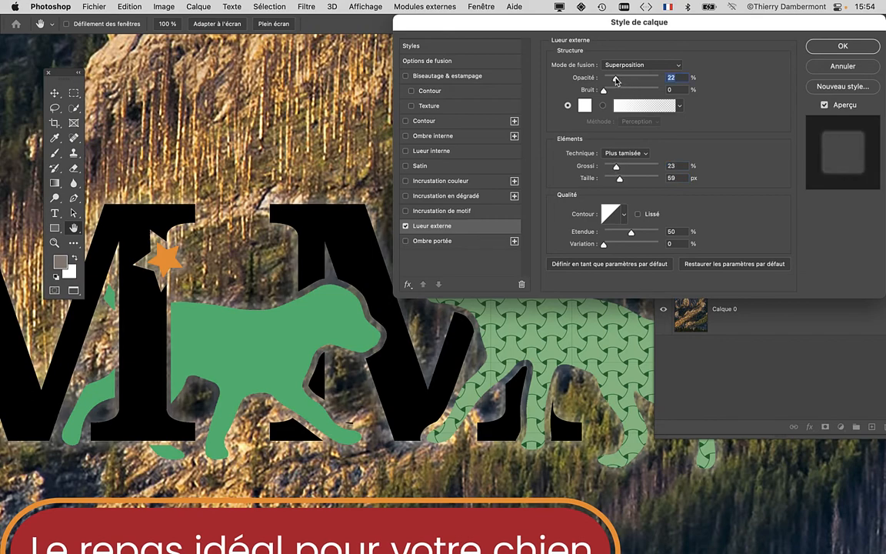
{"action": "left_click", "coordinate": [842, 46]}
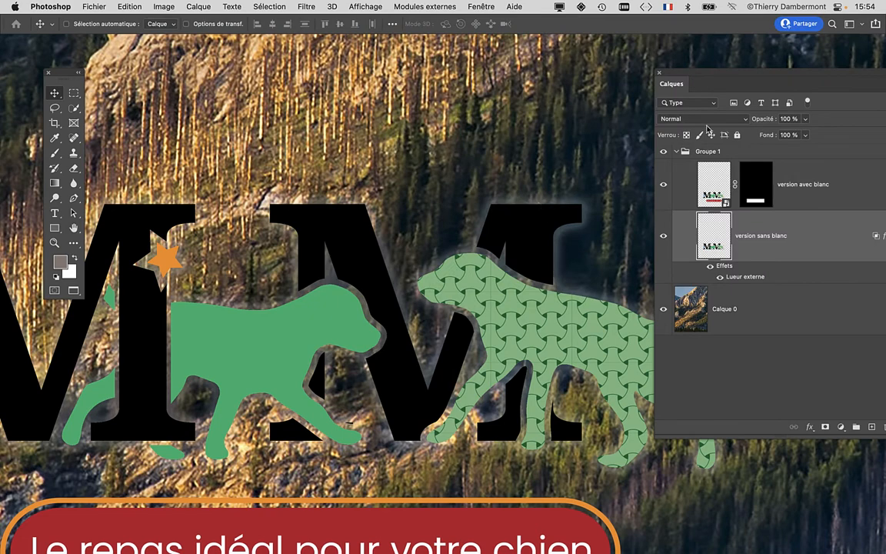
{"action": "left_click", "coordinate": [680, 153]}
Step: Save the poster as "poster à placer sur mur - 02.psd" in the "session 2 après-midi" folder and close it
{"action": "scroll", "coordinate": [503, 275], "scroll_direction": "down", "scroll_amount": 6}
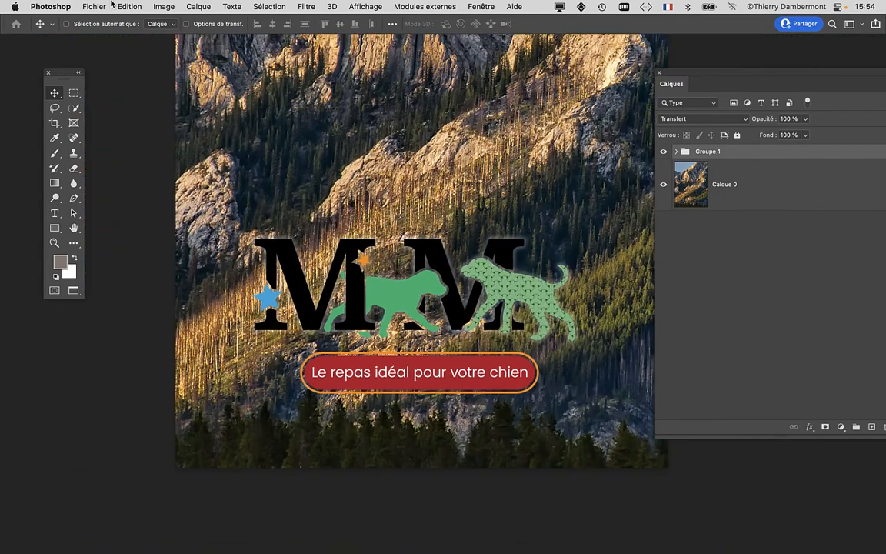
{"action": "left_click", "coordinate": [110, 6]}
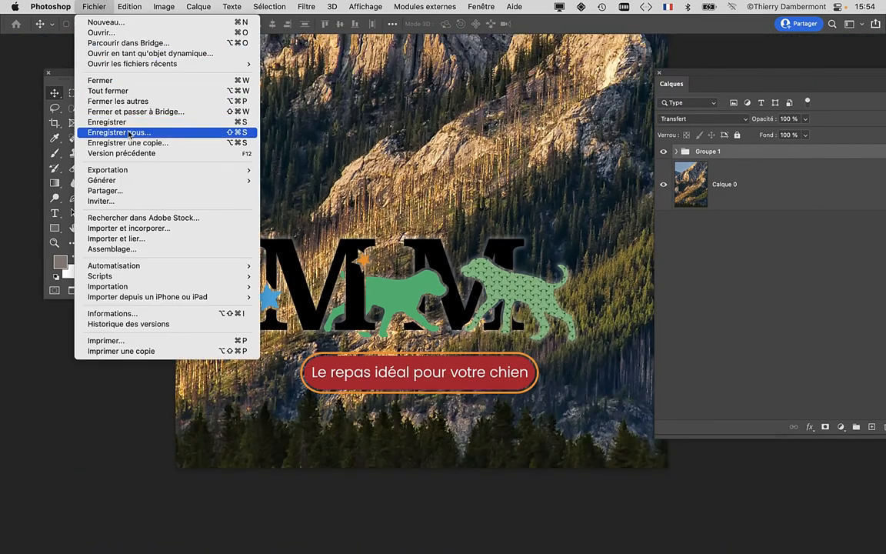
{"action": "left_click", "coordinate": [119, 133]}
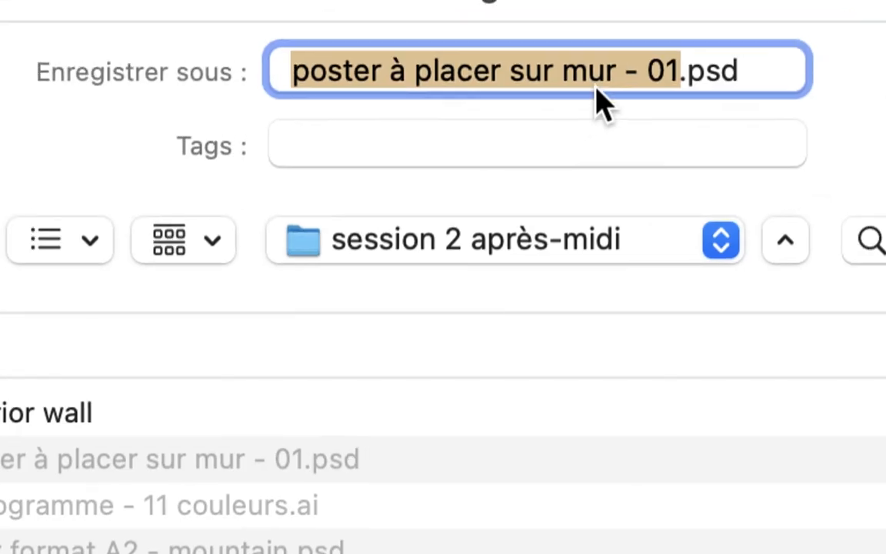
{"action": "left_click", "coordinate": [616, 82]}
{"action": "left_click_drag", "start_coordinate": [618, 83], "coordinate": [604, 81]}
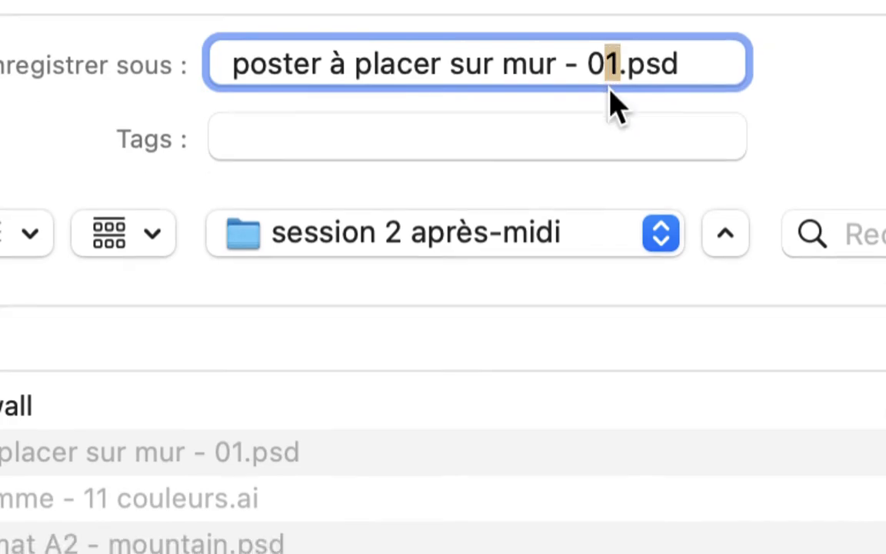
{"action": "type", "text": "2"}
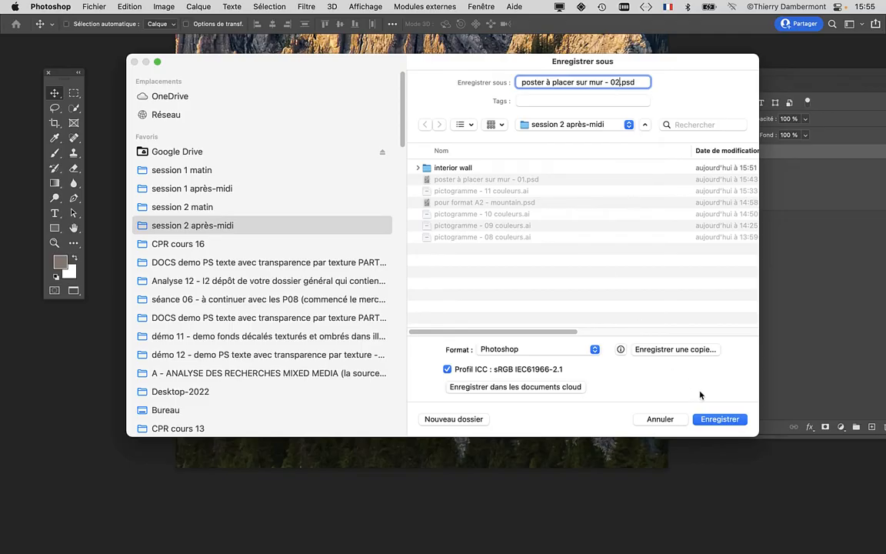
{"action": "left_click", "coordinate": [722, 419]}
{"action": "left_click", "coordinate": [605, 247]}
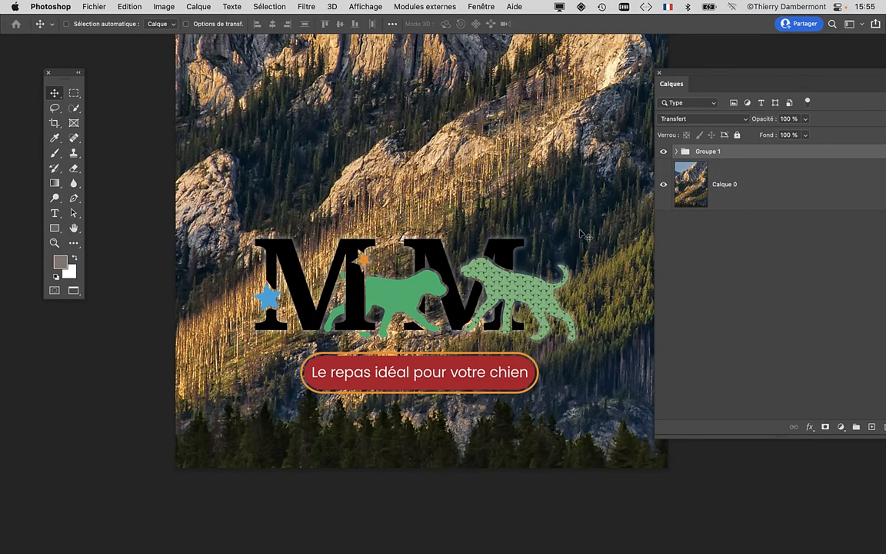
{"action": "key", "text": "super+w"}
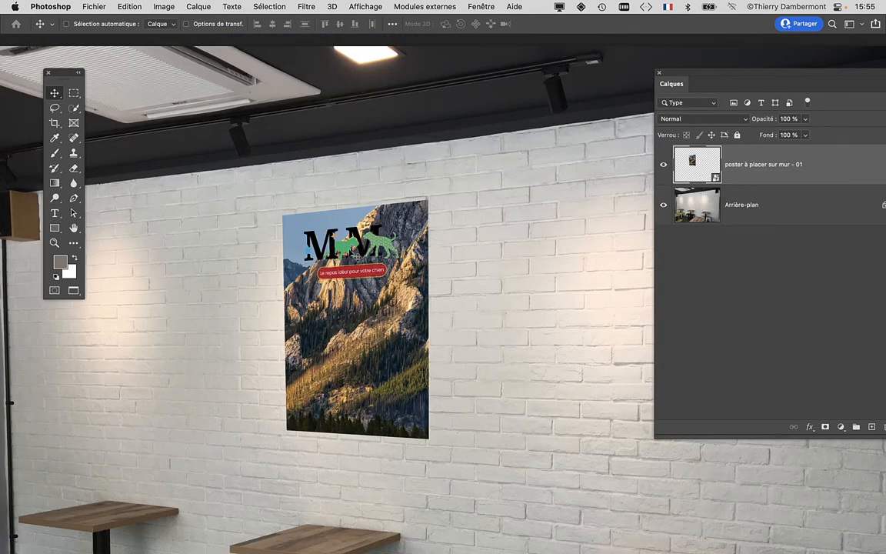
Step: Replace the contents of the wall poster's smart object layer with "poster à placer sur mur - 02.psd" and check it on the wall
{"action": "left_click_drag", "start_coordinate": [692, 73], "coordinate": [565, 70]}
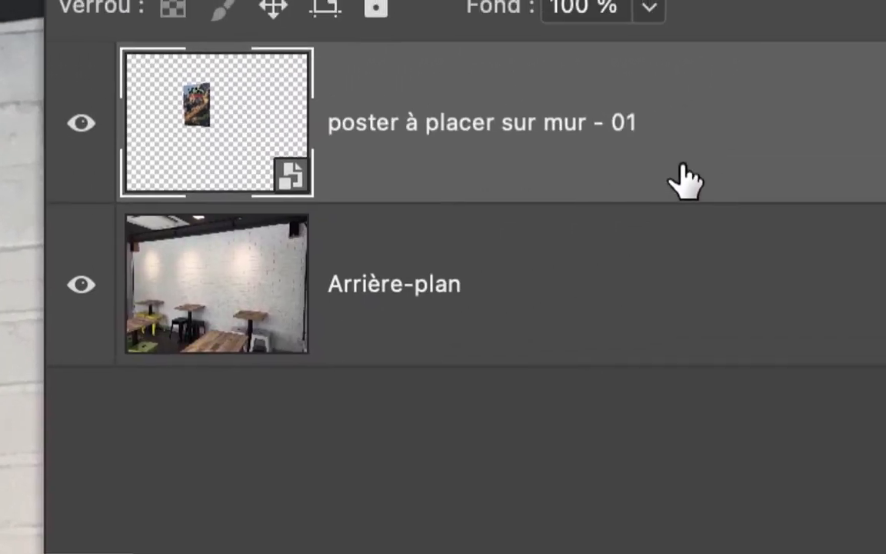
{"action": "right_click", "coordinate": [687, 177]}
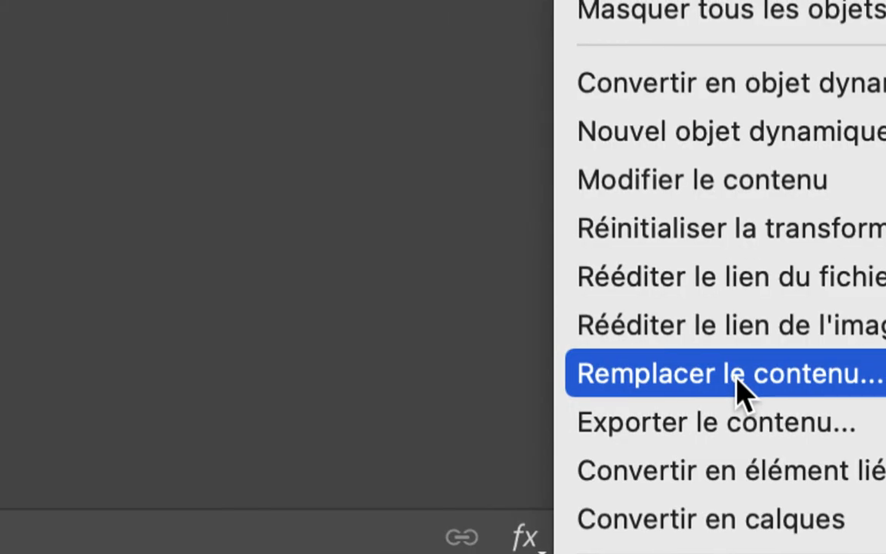
{"action": "left_click", "coordinate": [737, 374]}
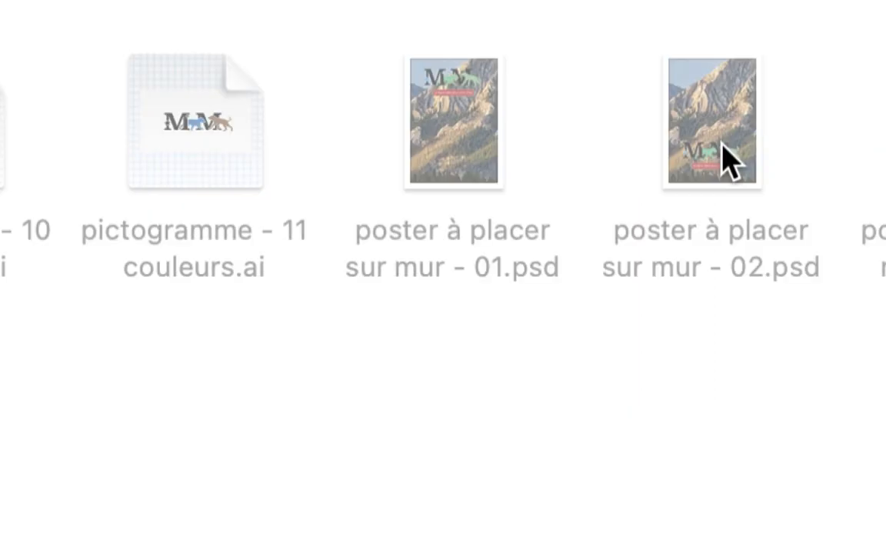
{"action": "left_click", "coordinate": [721, 148]}
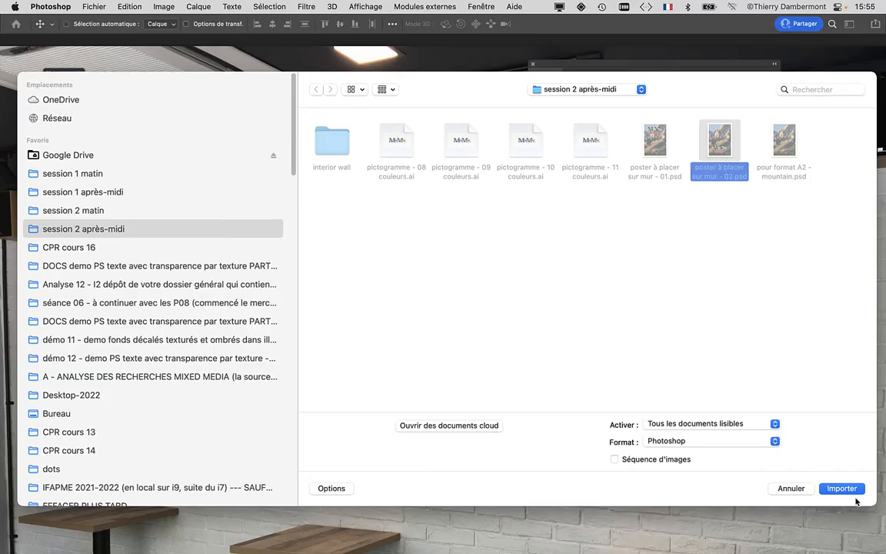
{"action": "left_click", "coordinate": [853, 492]}
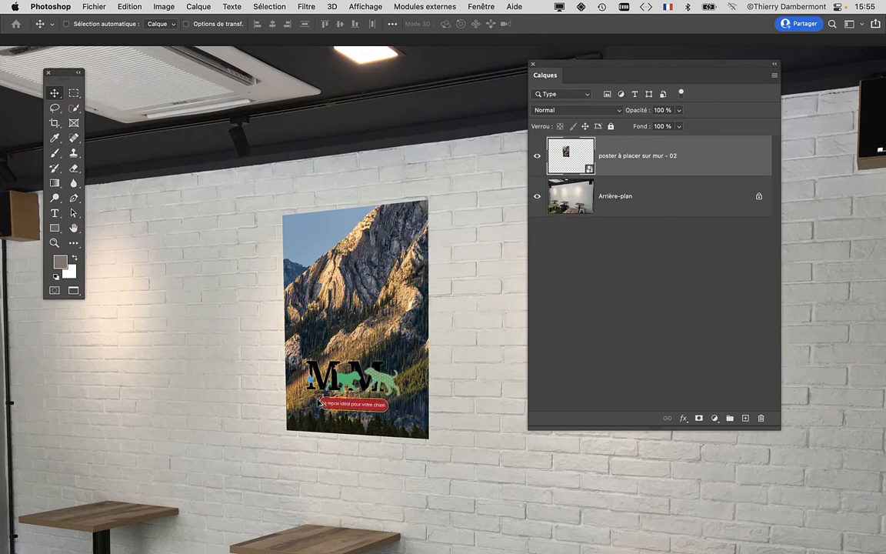
{"action": "scroll", "coordinate": [324, 409], "scroll_direction": "up", "scroll_amount": 4}
{"action": "scroll", "coordinate": [335, 409], "scroll_direction": "right", "scroll_amount": 5}
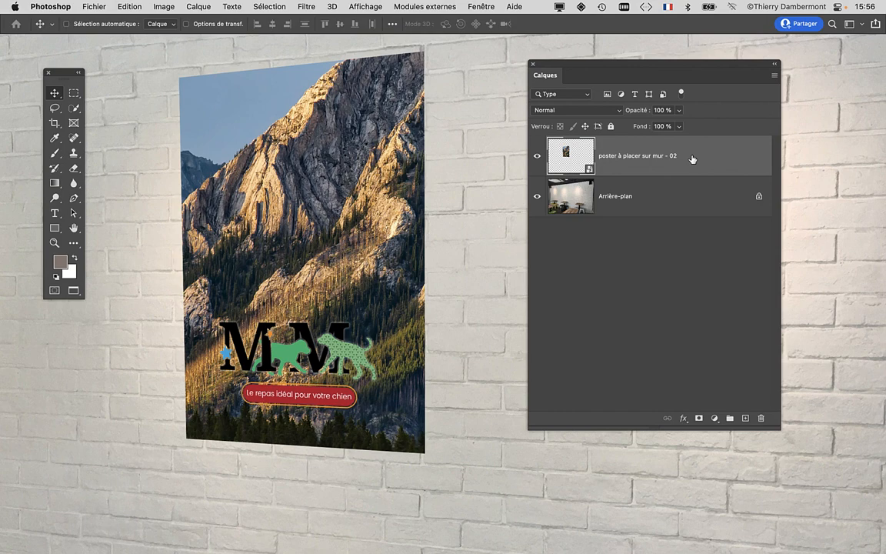
{"action": "scroll", "coordinate": [480, 256], "scroll_direction": "down", "scroll_amount": 5}
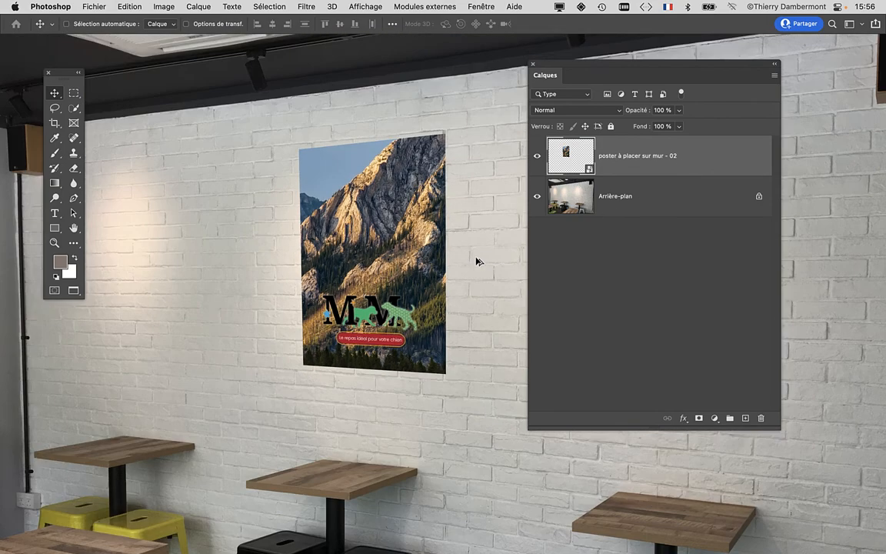